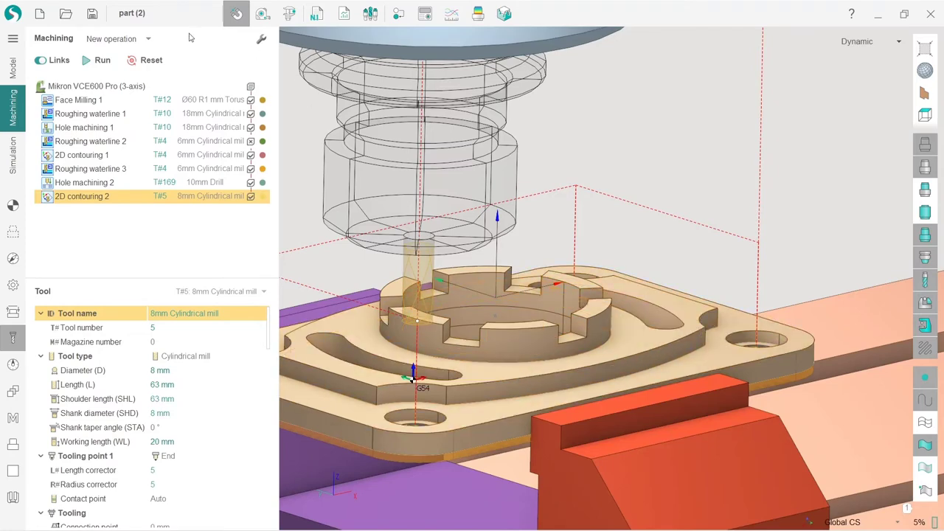
- Add a Chamfering rest machining operation after 2D contouring 2
click(150, 37)
mouse_move(167, 164)
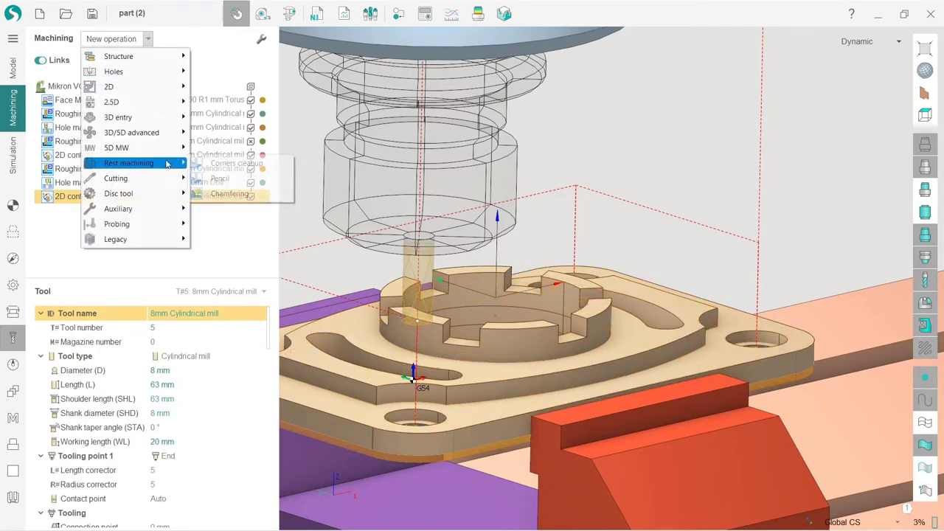
click(230, 194)
scroll(596, 272, down, 5)
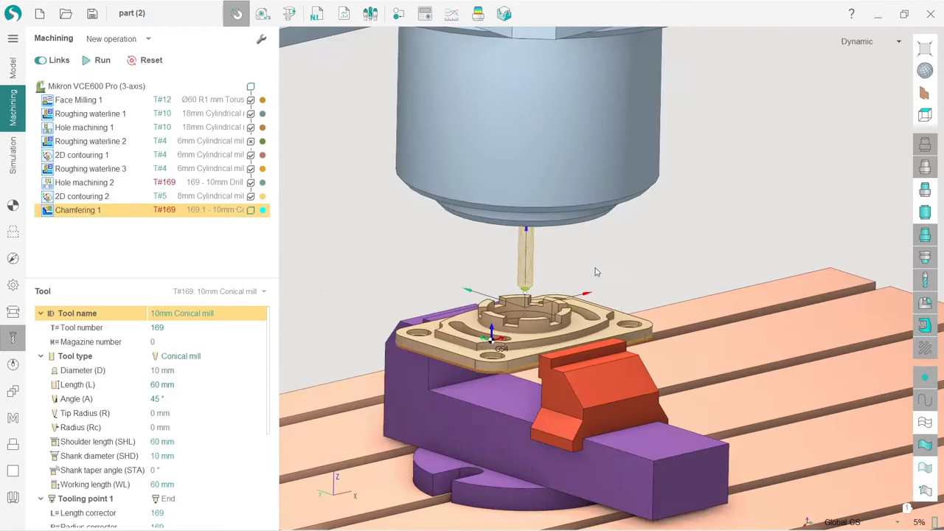
scroll(533, 279, up, 5)
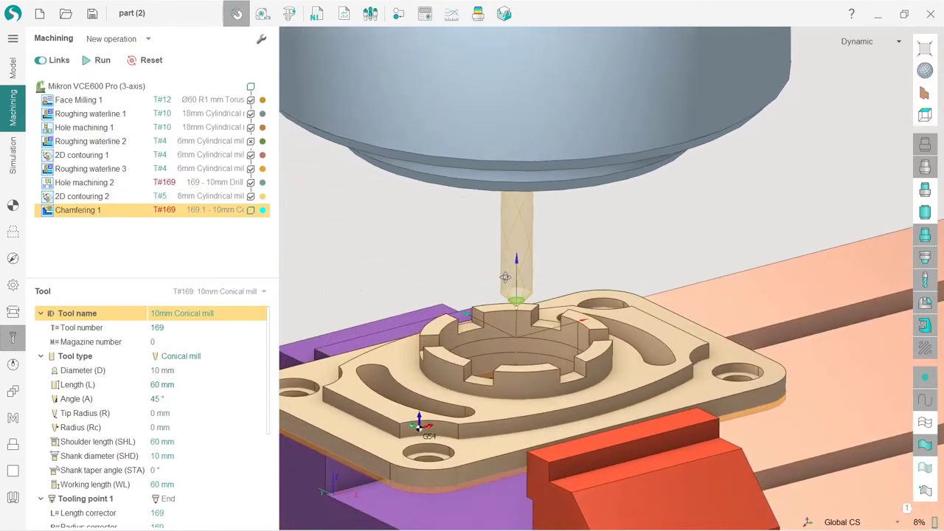
scroll(505, 277, down, 1)
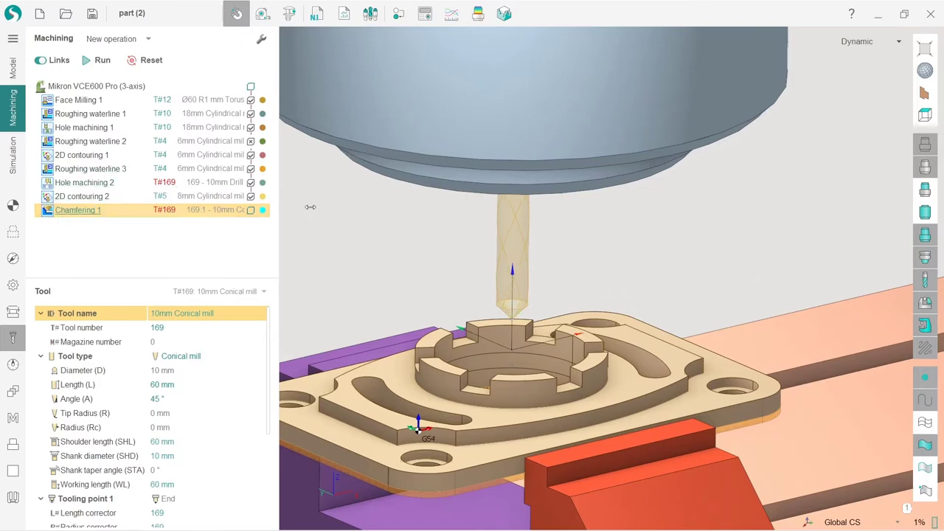
- Edit the tool of the Chamfering 1 operation and set the 10mm Conical mill's tool number to 1
click(172, 212)
drag(364, 77, 389, 40)
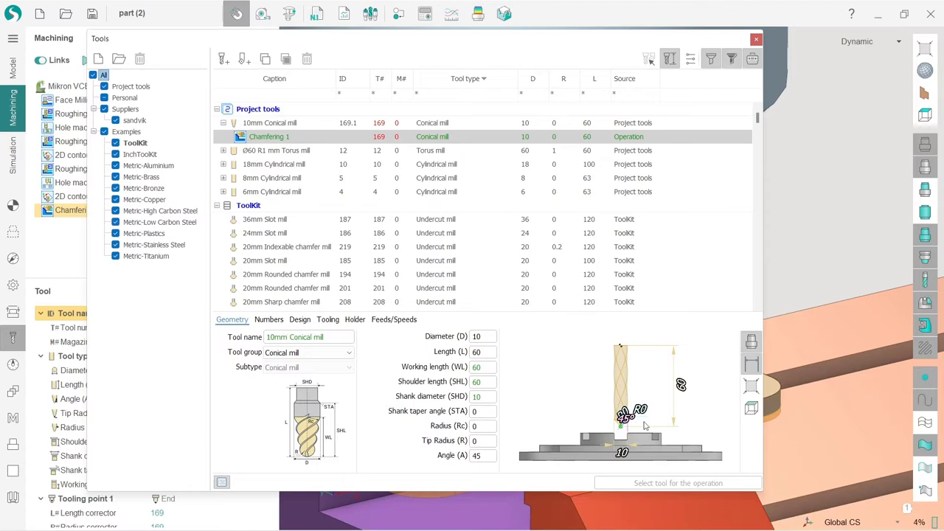
scroll(599, 437, up, 5)
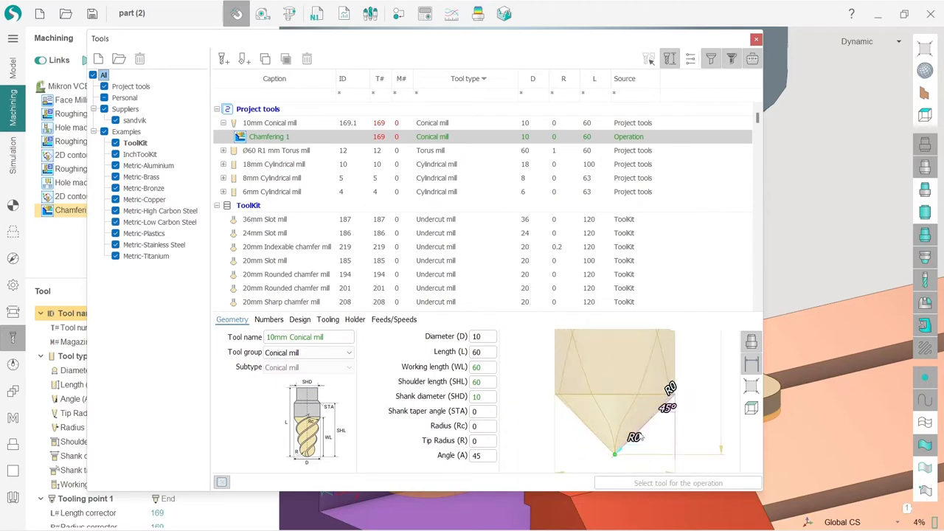
click(328, 319)
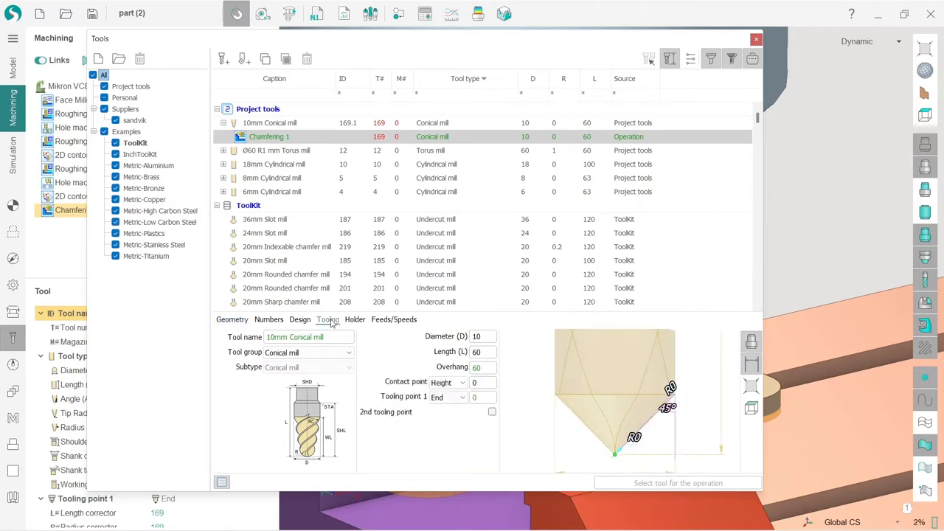
click(269, 319)
double_click(476, 352)
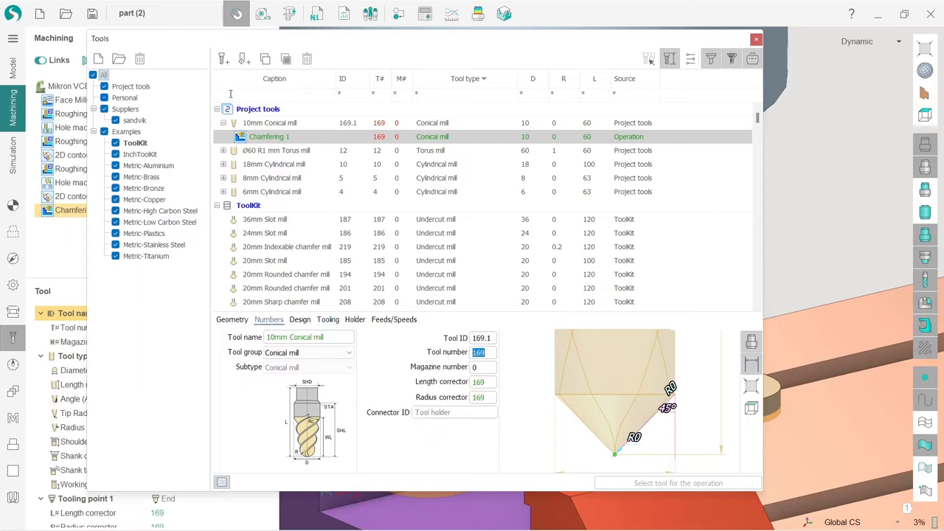
drag(211, 46, 362, 44)
text(1)
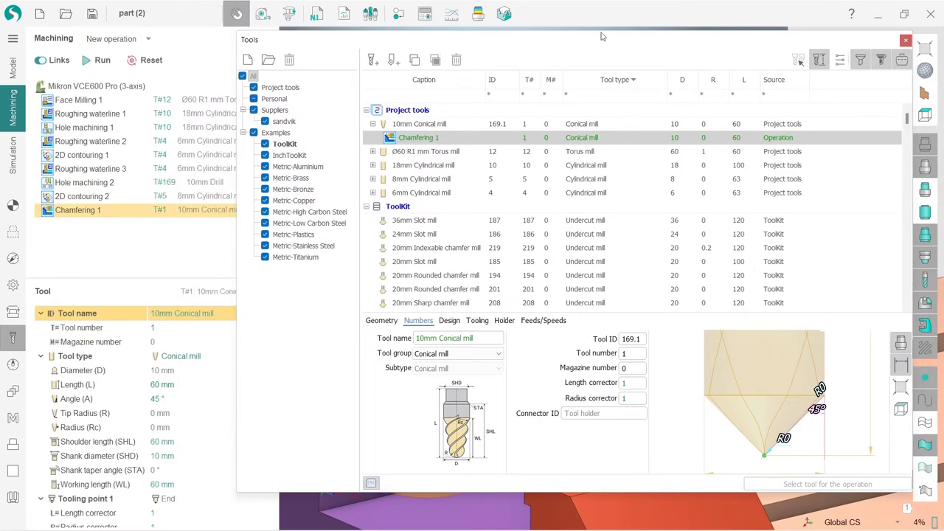
drag(598, 42, 493, 43)
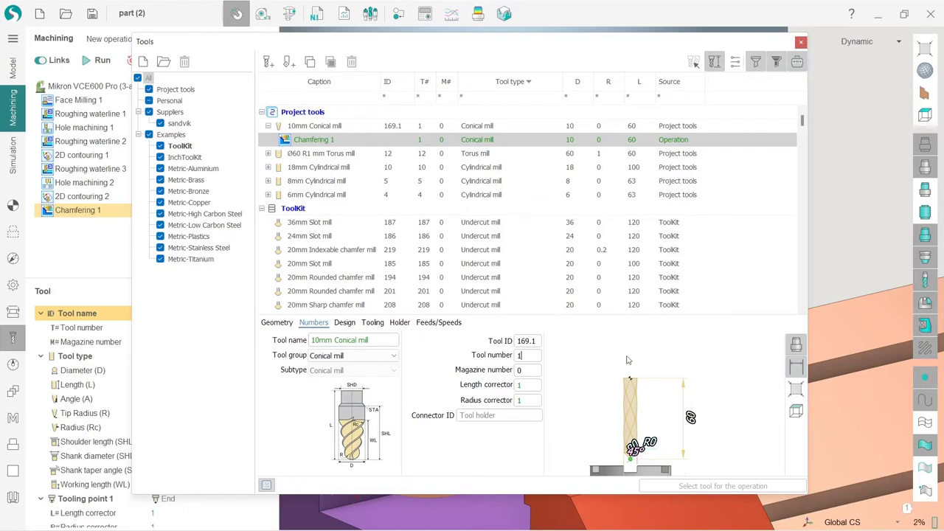
- Open the holder selection library for the 10mm Conical mill
click(398, 325)
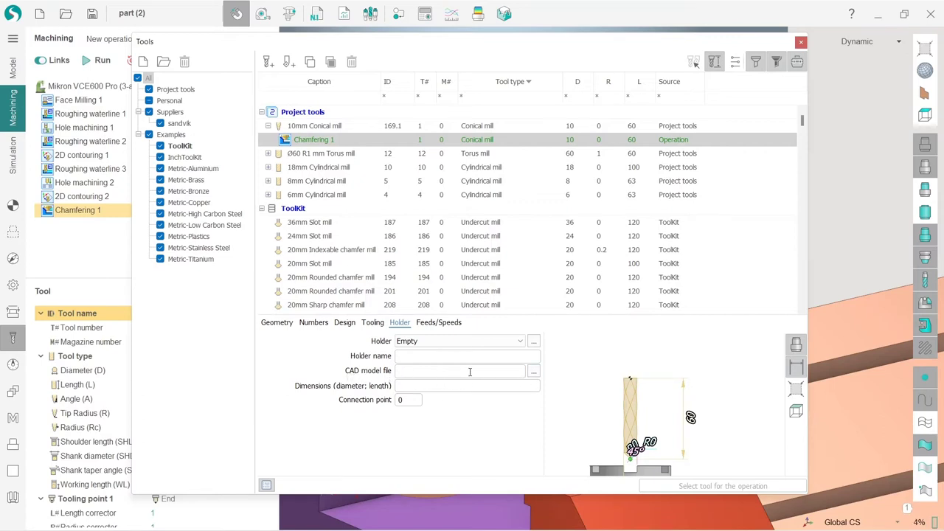
click(520, 341)
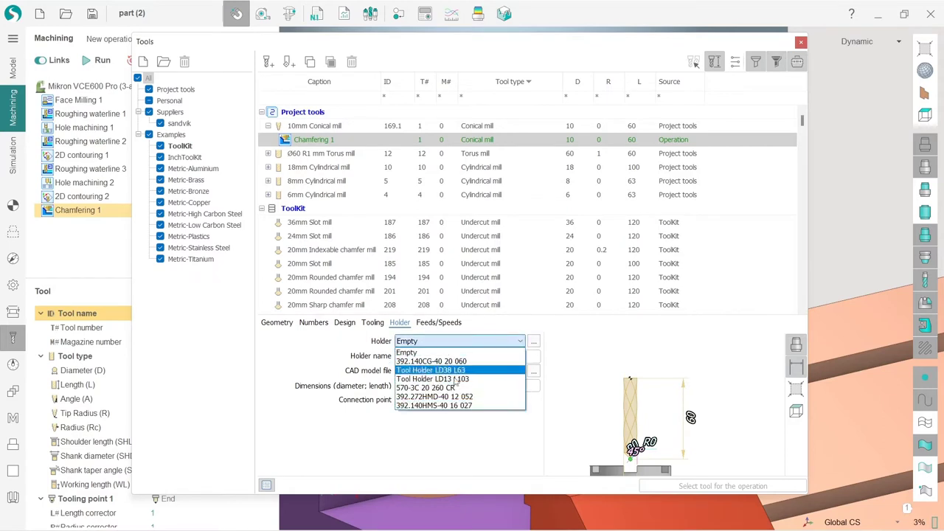
click(535, 352)
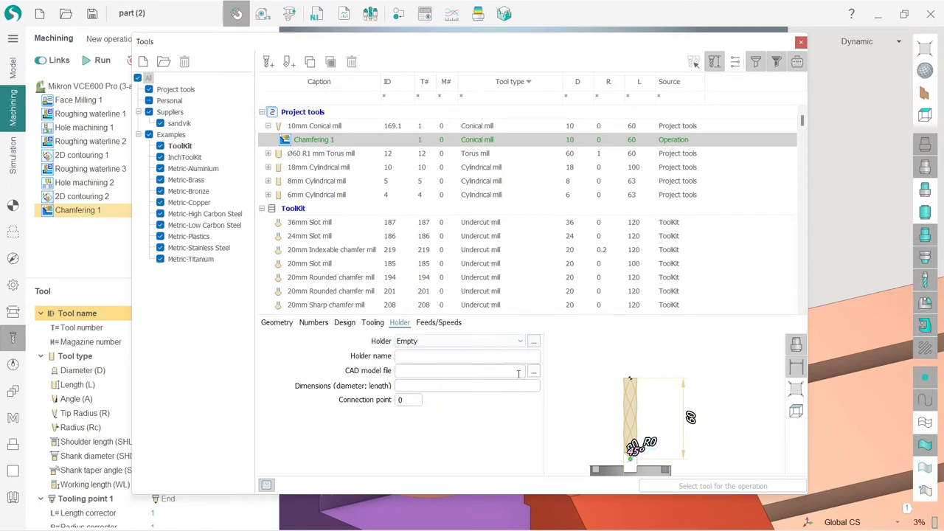
click(533, 341)
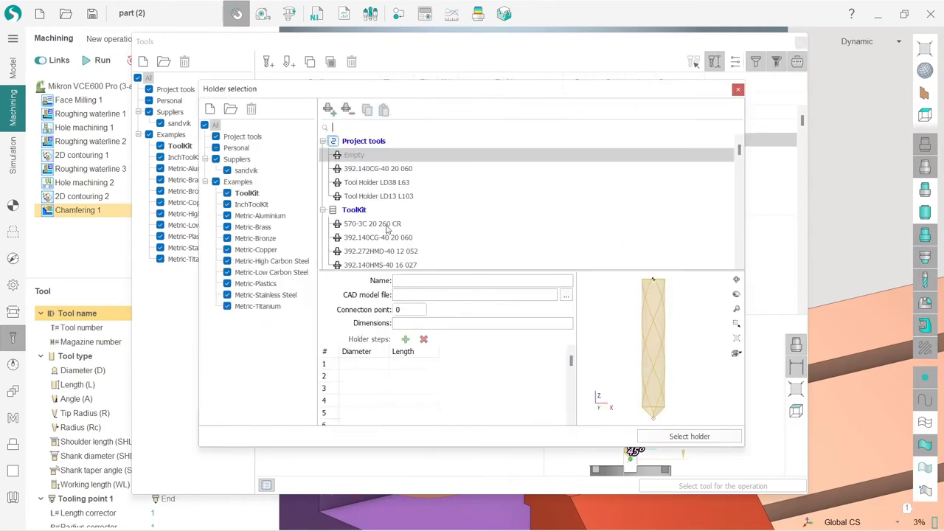
- Preview several tool holders in the Metric-High Carbon Steel library to compare their shapes on the conical mill
click(251, 204)
click(253, 226)
click(271, 261)
click(350, 198)
click(357, 223)
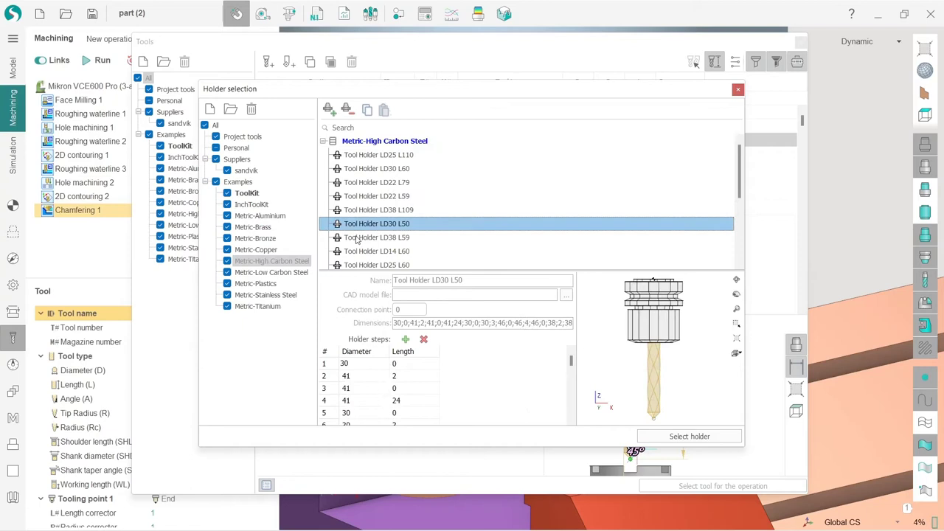
click(358, 250)
click(361, 182)
click(362, 168)
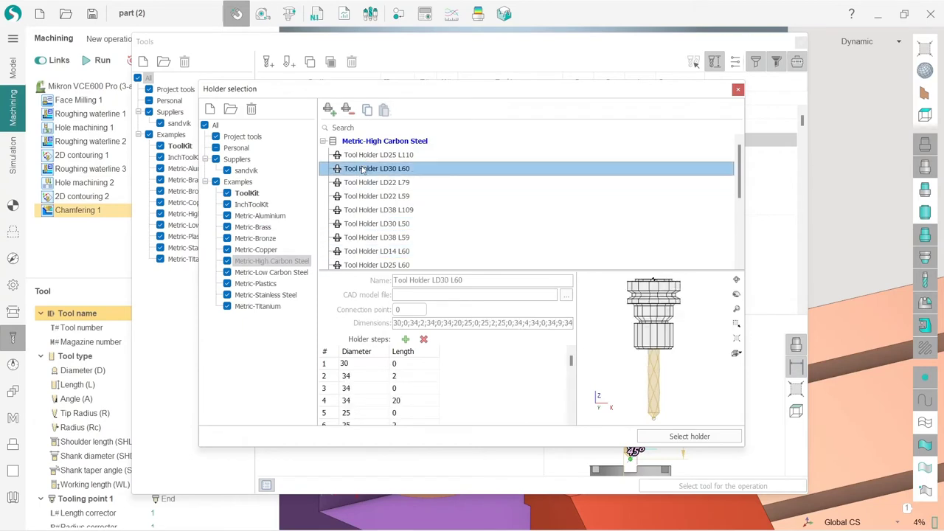
- Preview the holders in the ToolKit library, including 392.140CG-40 20 060 and 570-3C 20 260 CR
click(265, 272)
click(244, 183)
click(249, 193)
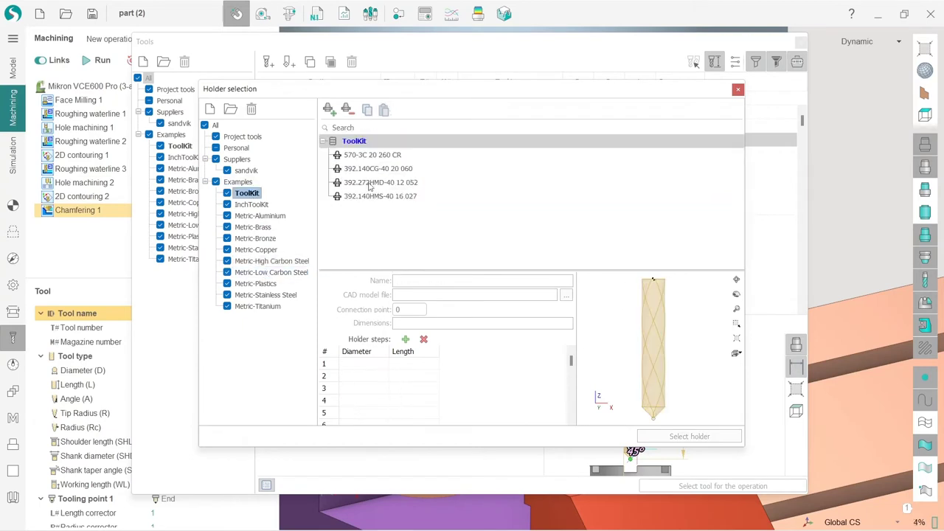
click(368, 171)
click(370, 184)
click(365, 169)
click(365, 155)
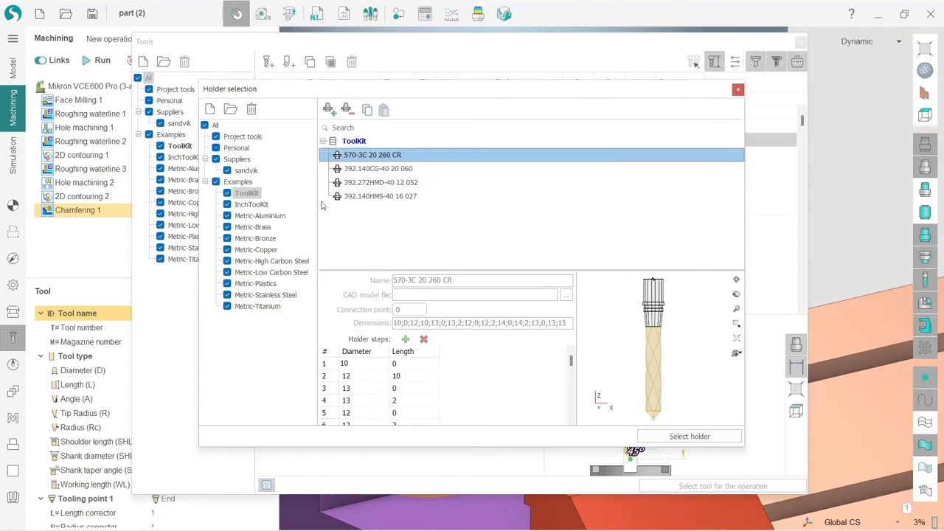
- Preview holders in the Metric-Aluminium library and check the supplier and project tool libraries
click(270, 206)
click(258, 215)
click(371, 168)
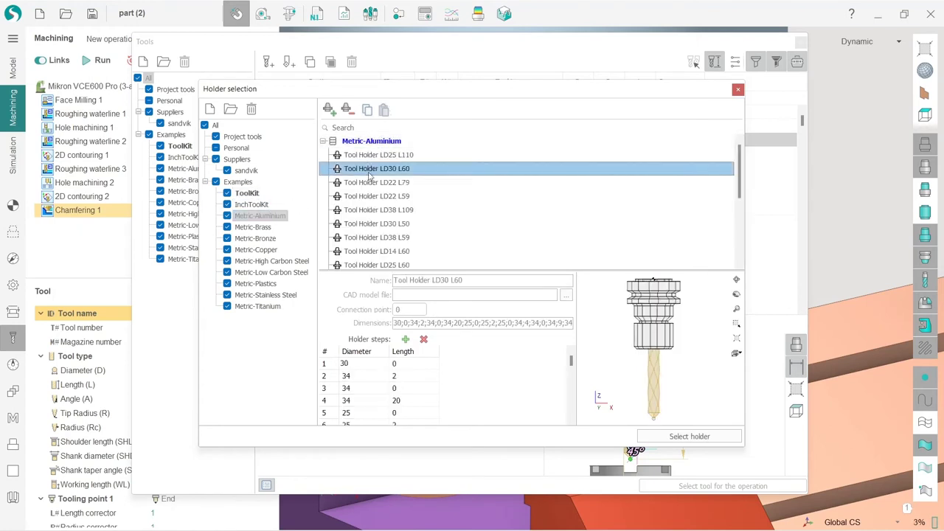
click(371, 196)
click(371, 212)
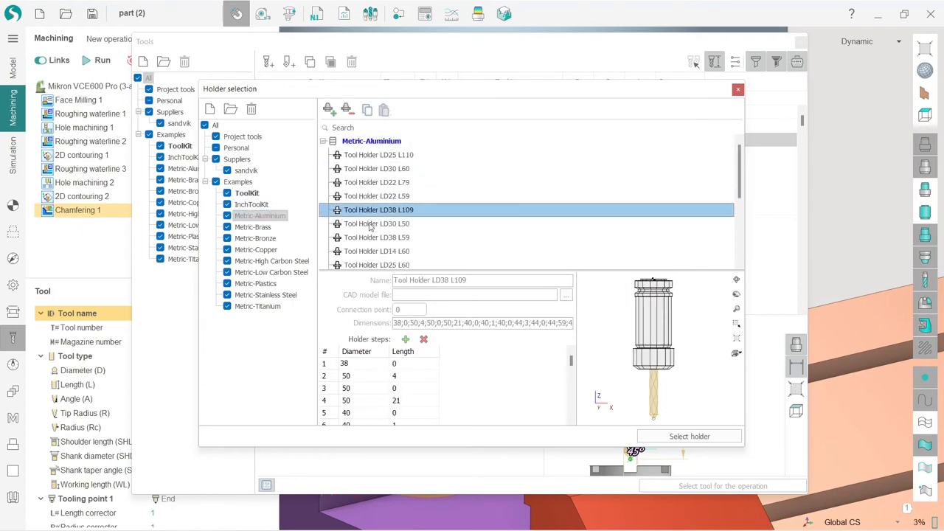
click(246, 170)
click(239, 160)
click(243, 137)
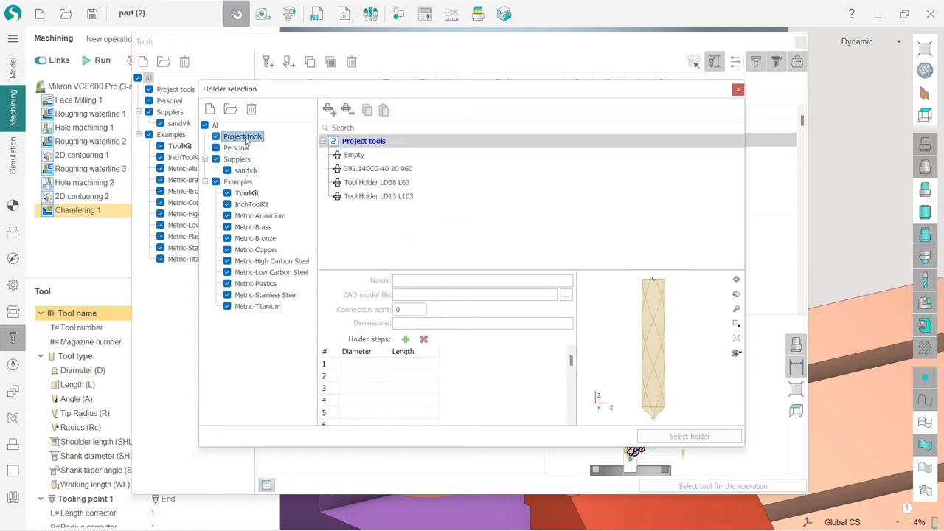
- Assign the 392.140CG-40 20 060 holder from the ToolKit library to the conical mill and close the tool library
click(248, 194)
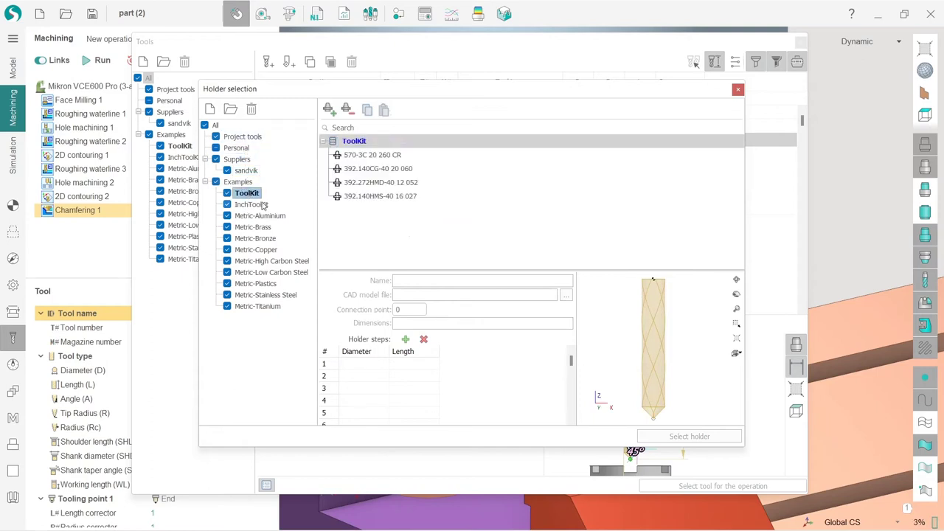
click(374, 157)
click(374, 169)
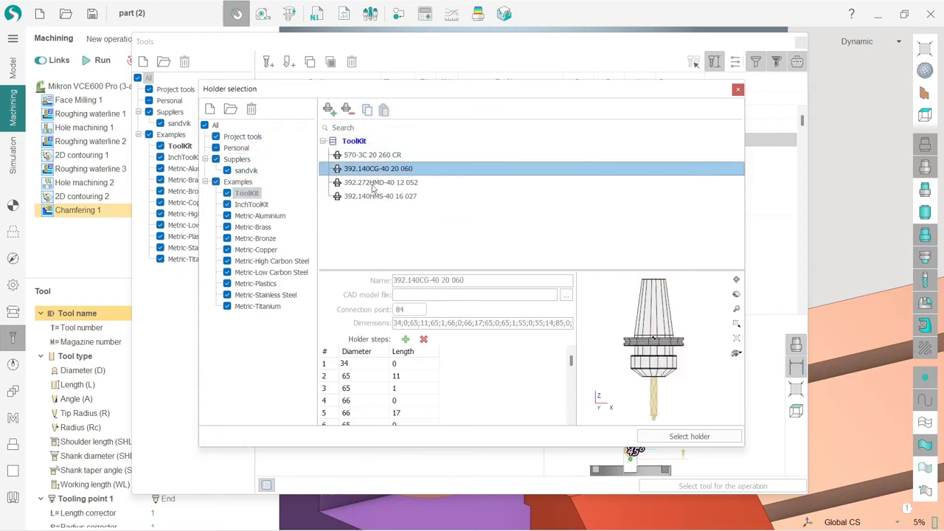
click(686, 436)
click(774, 325)
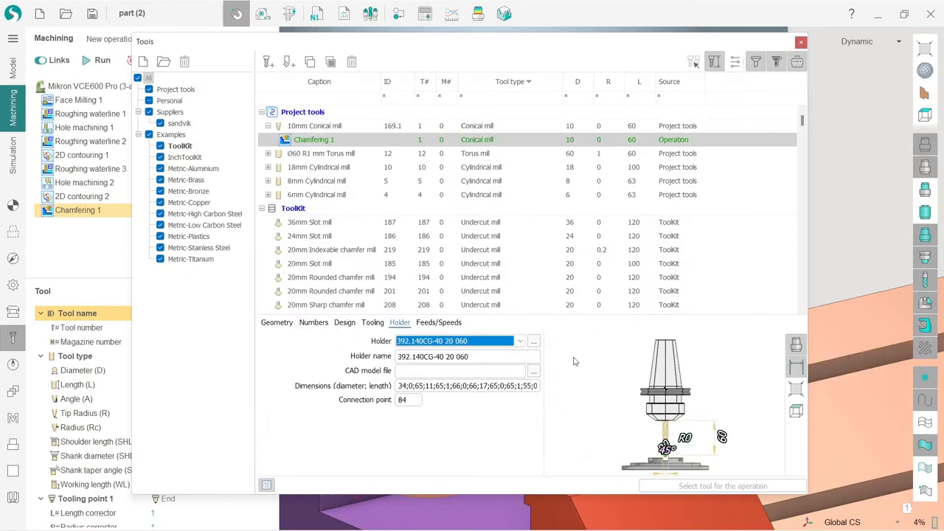
scroll(669, 449, up, 5)
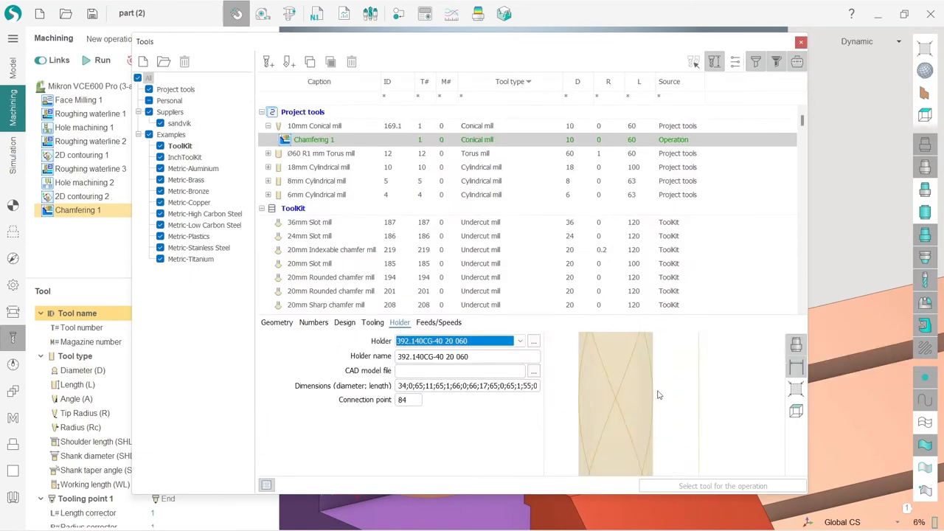
scroll(654, 394, down, 3)
scroll(643, 433, up, 3)
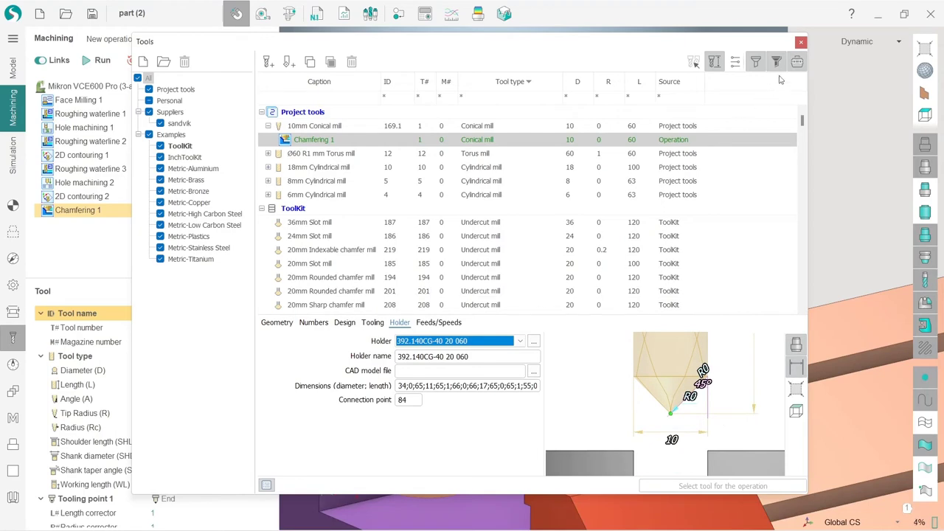
click(800, 42)
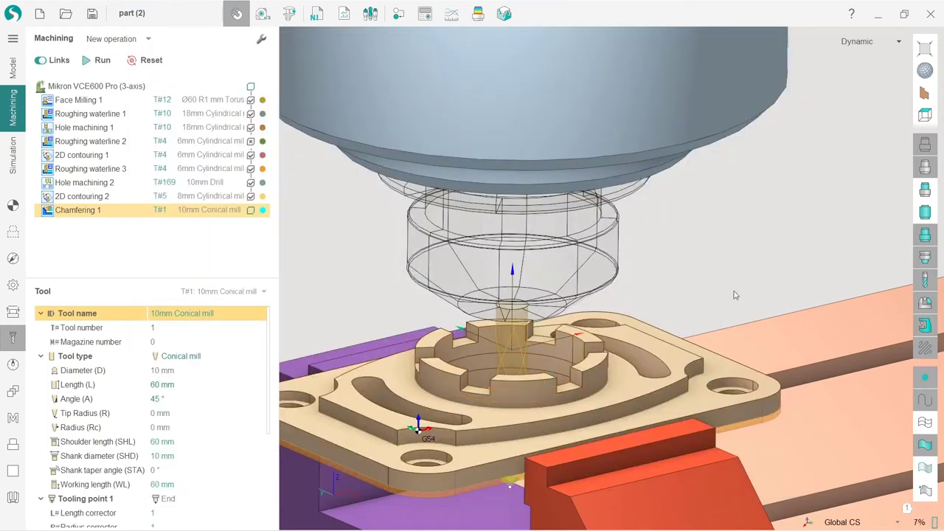
- Select the straight upper edge of the raised plate's outer contour, beside the curved slot, as chamfering geometry
scroll(508, 313, down, 3)
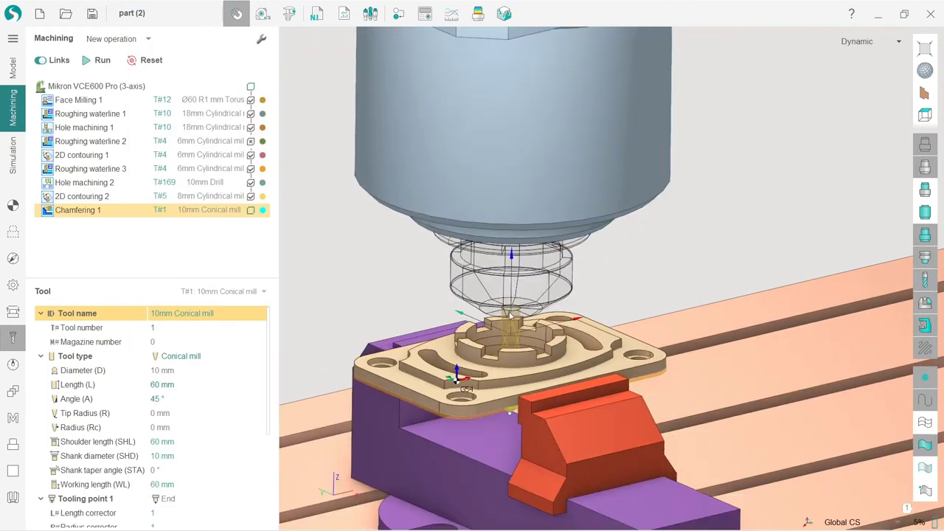
scroll(431, 317, up, 2)
scroll(442, 355, up, 1)
middle_drag(531, 372, 566, 404)
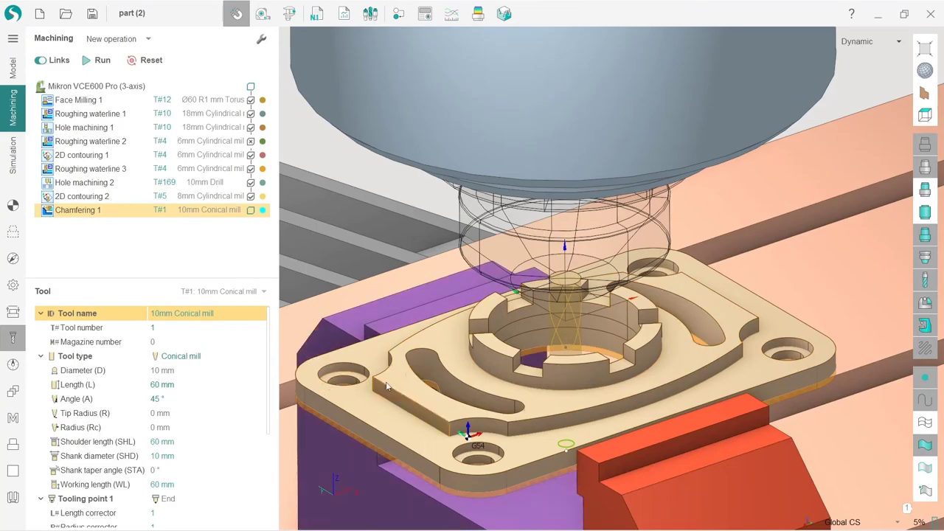
scroll(468, 405, up, 5)
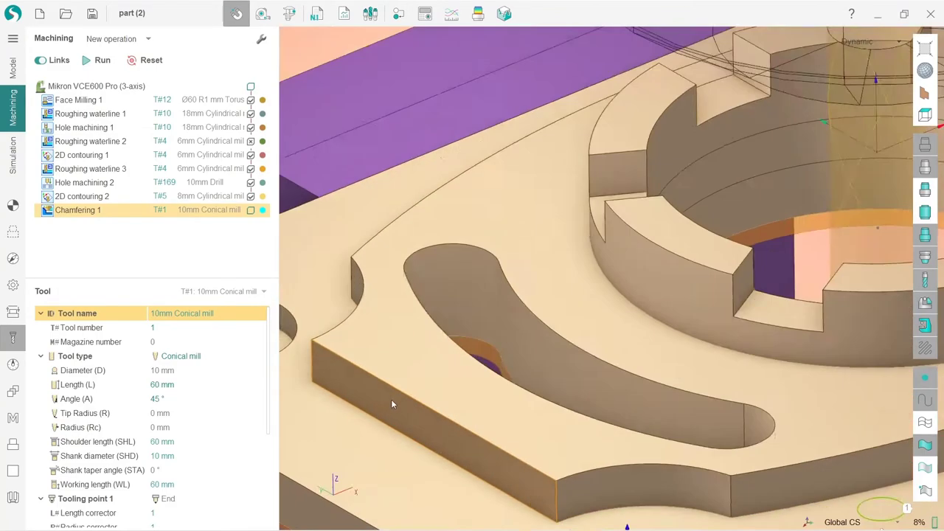
middle_drag(392, 403, 375, 384)
middle_drag(442, 383, 411, 393)
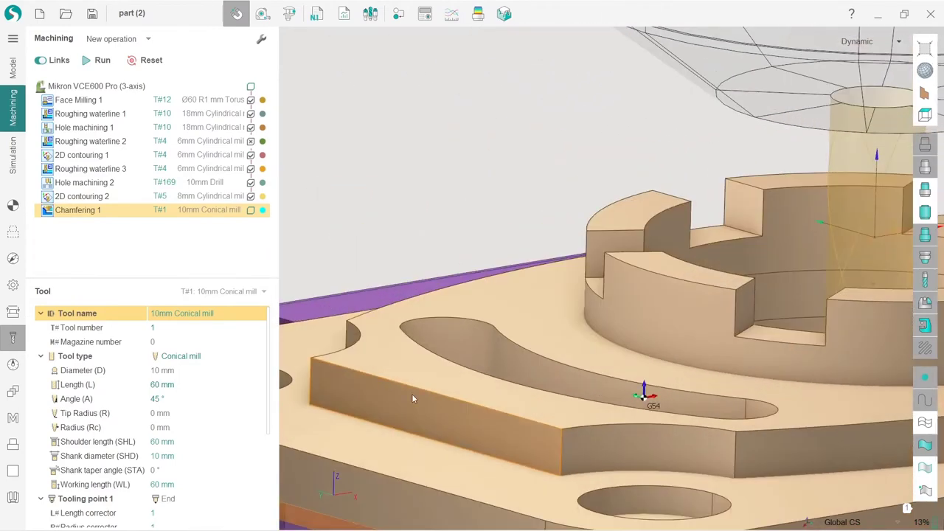
click(412, 394)
click(404, 379)
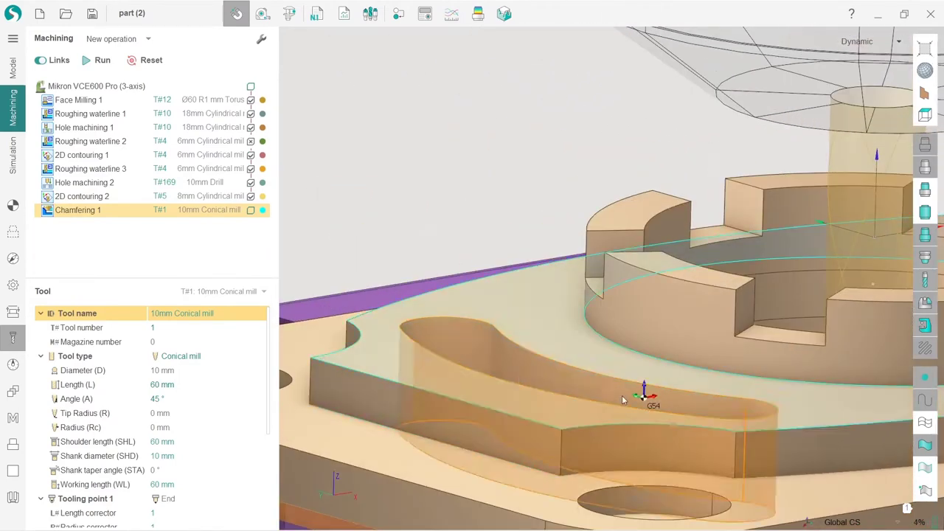
click(863, 416)
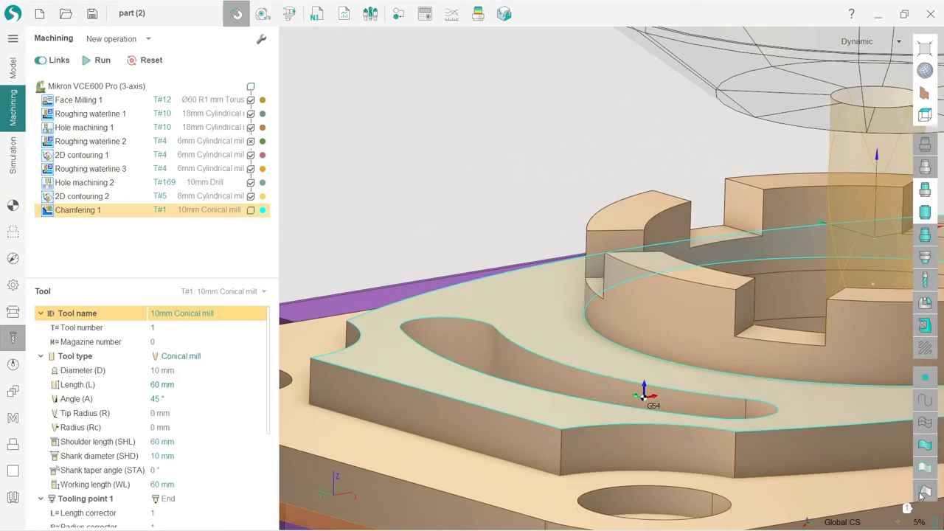
click(498, 412)
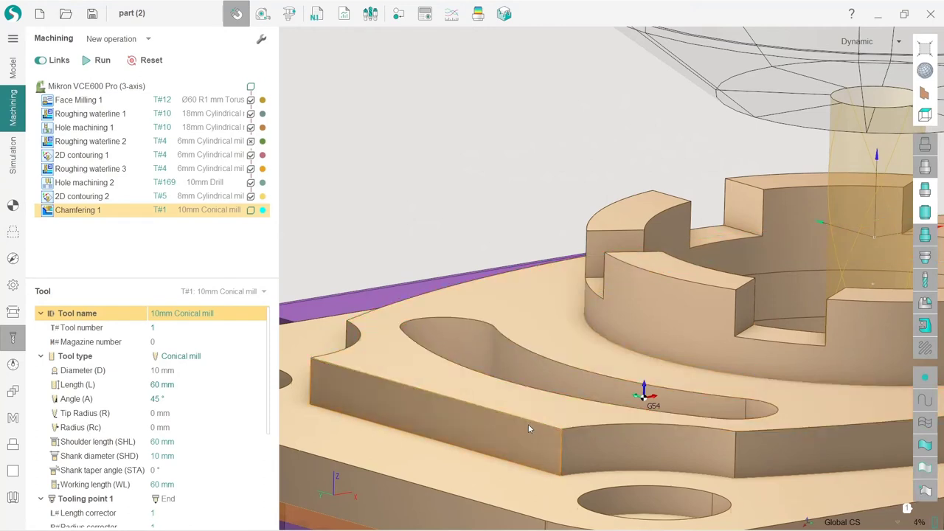
click(527, 420)
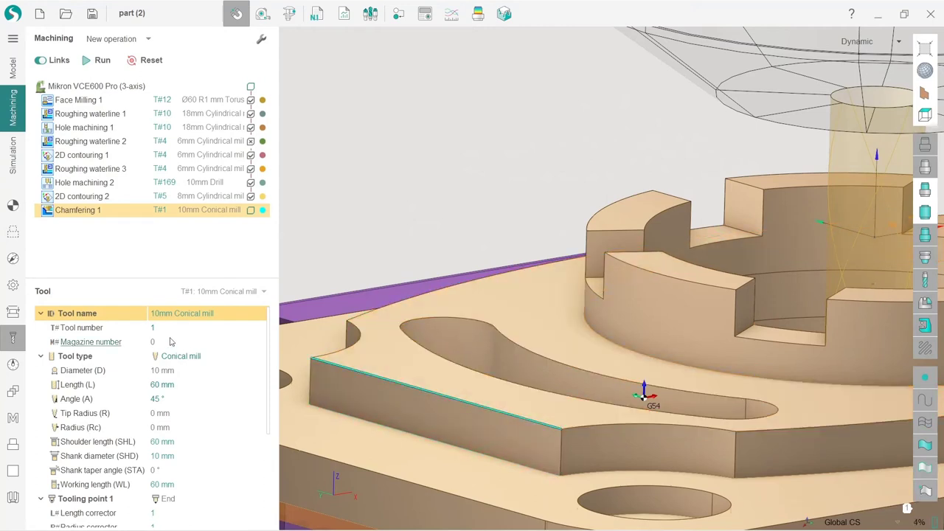
- Add the raised plate's straight upper edge to the chamfering job as a sharp edge and calculate the toolpath
click(13, 234)
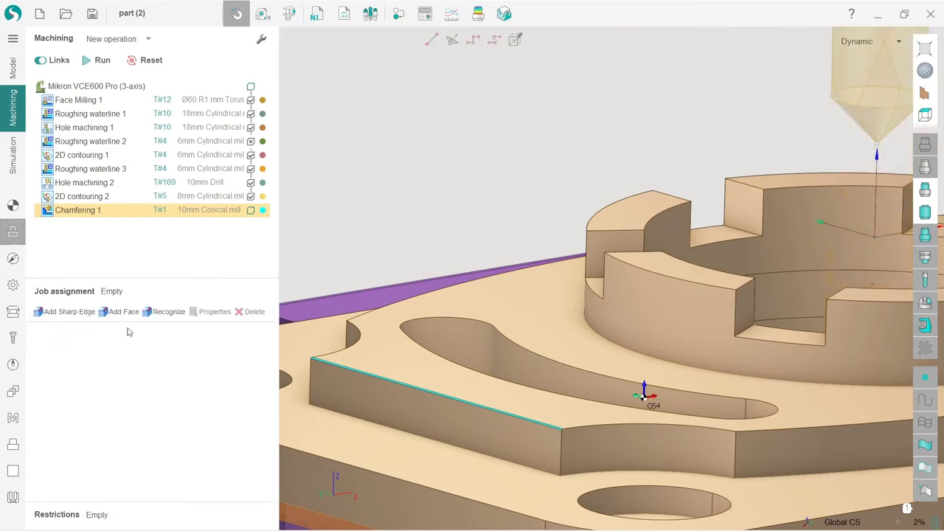
click(416, 246)
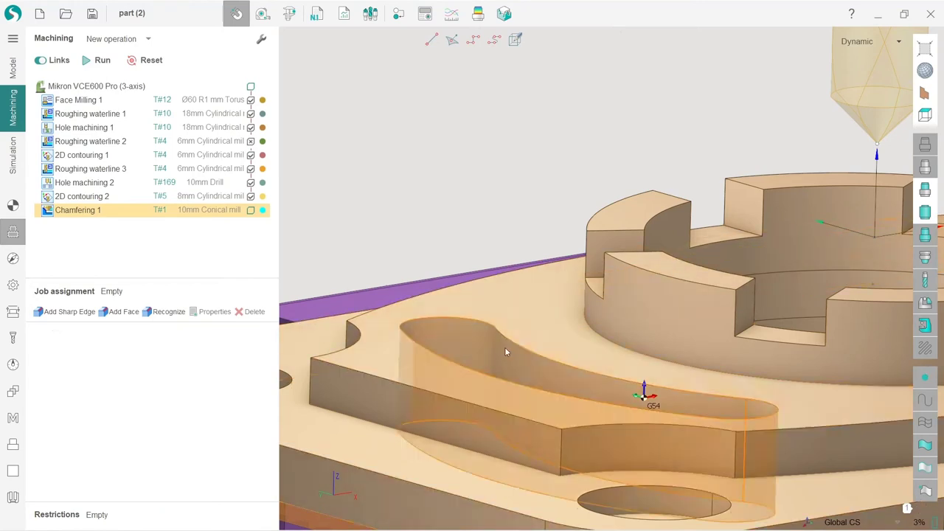
click(412, 386)
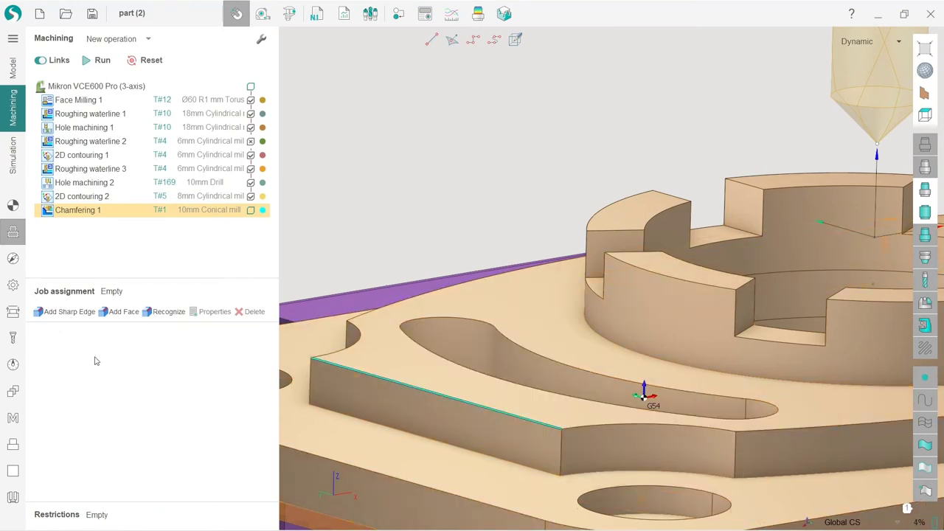
click(65, 311)
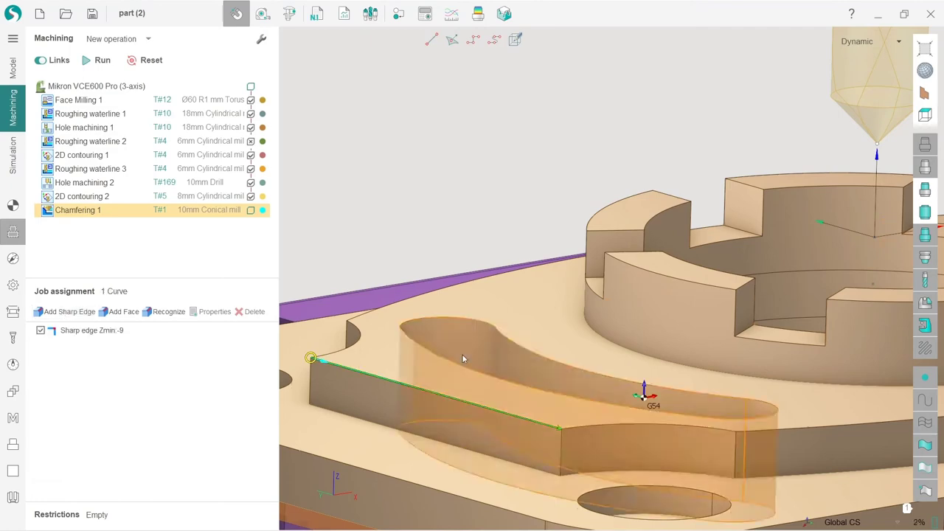
click(101, 62)
scroll(545, 358, down, 5)
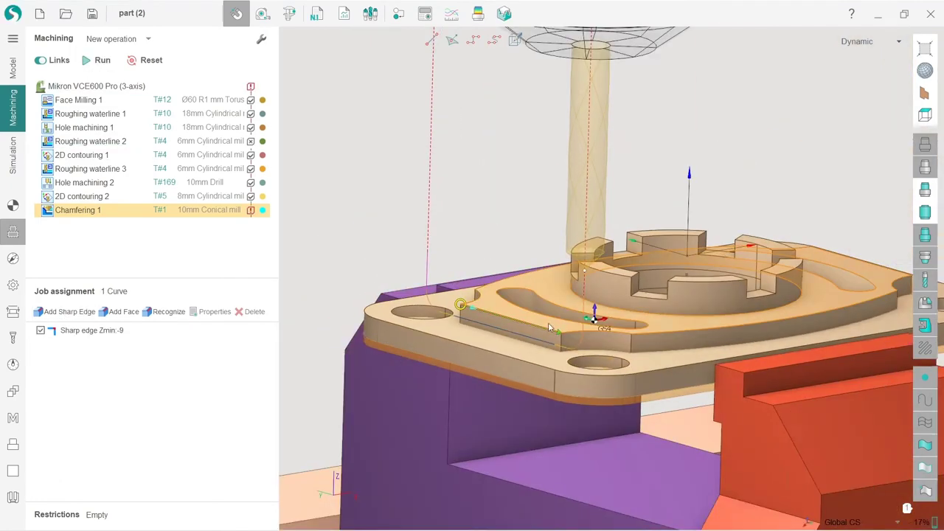
middle_drag(548, 322, 533, 340)
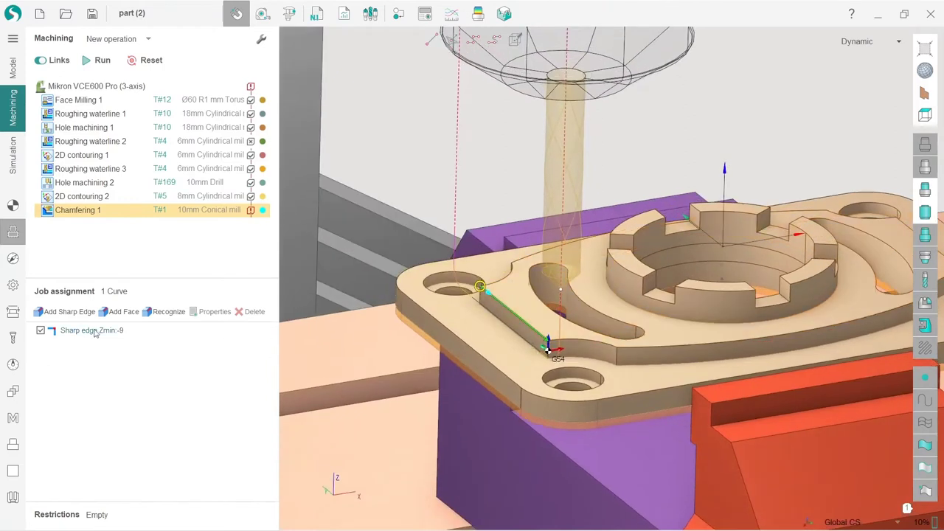
- Delete the single sharp edge from the chamfering job assignment
click(589, 308)
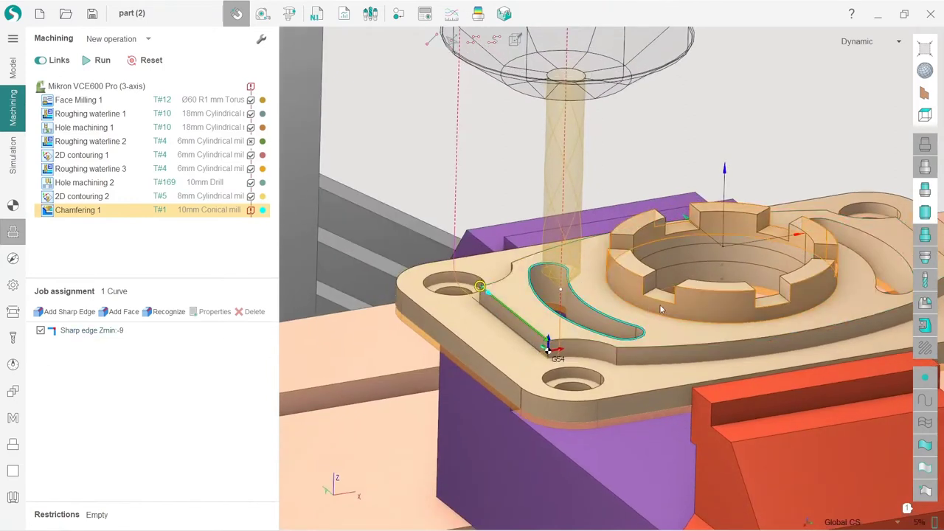
click(96, 336)
click(251, 311)
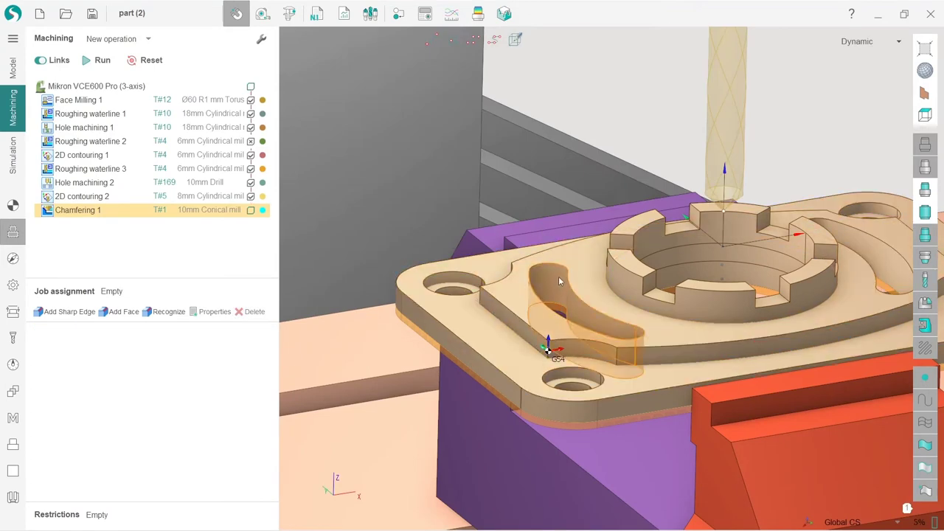
- Select the raised plate's top face and add its outer contour and slot edges to the chamfering job as sharp edges
middle_drag(569, 300, 582, 311)
click(585, 280)
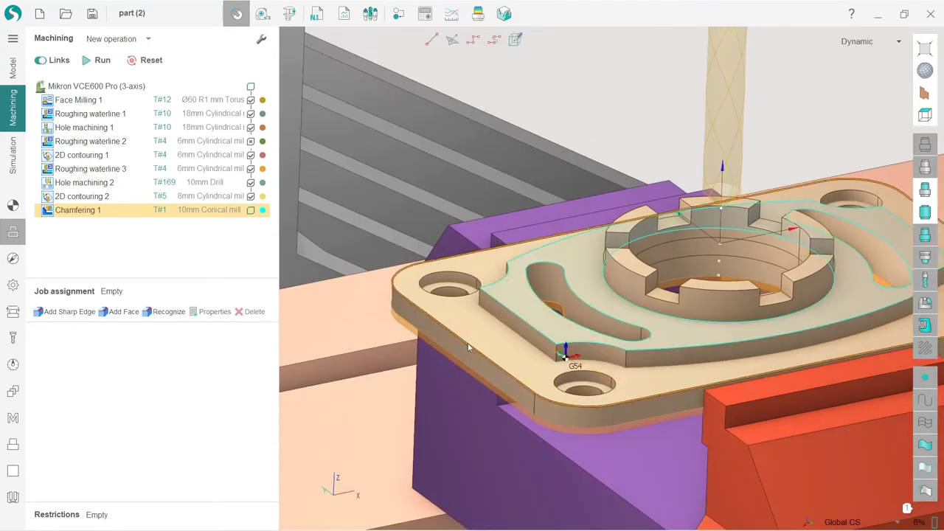
scroll(438, 434, down, 1)
scroll(438, 434, down, 2)
scroll(547, 402, up, 2)
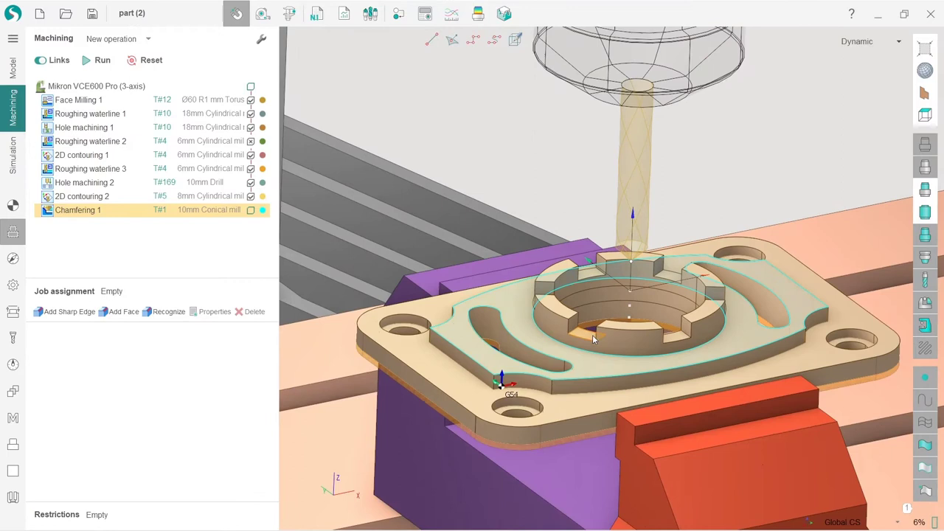
scroll(588, 333, up, 1)
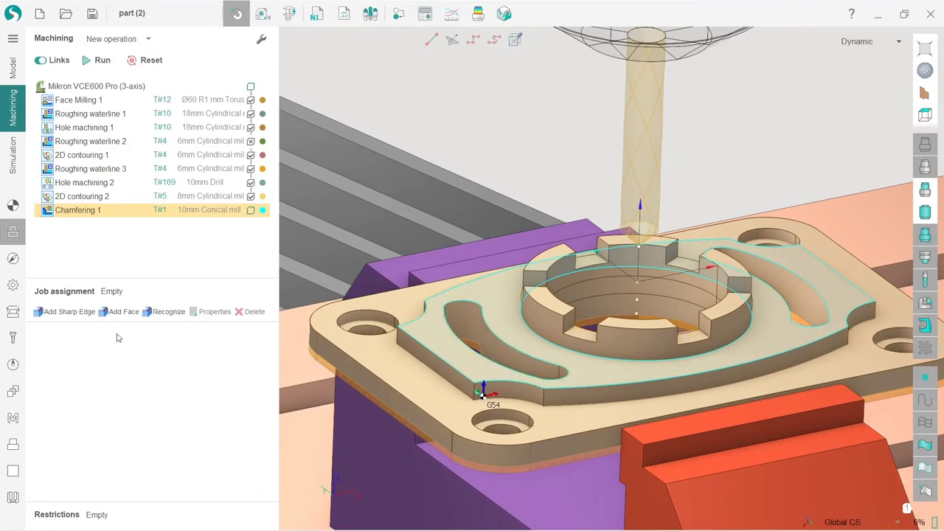
click(71, 313)
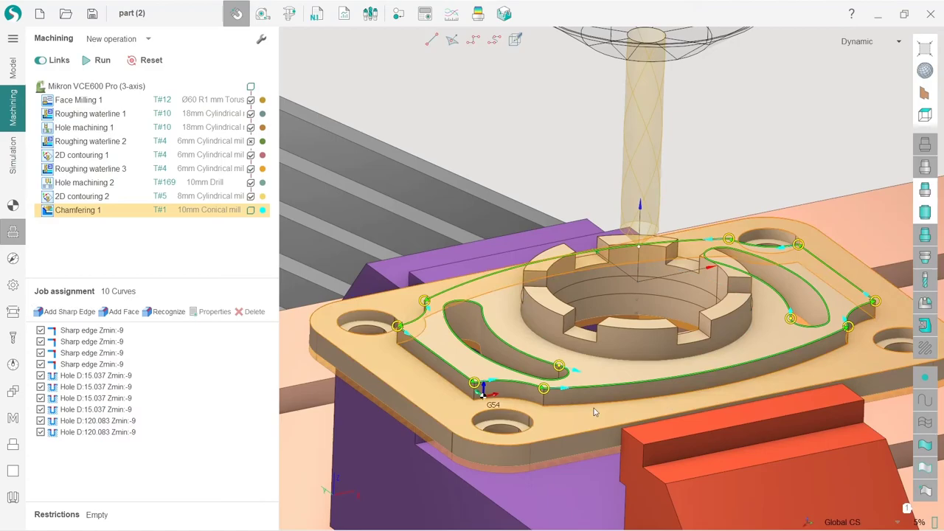
- Check the assigned edges around the raised plate and calculate the Chamfering 1 toolpath
middle_drag(595, 412, 630, 405)
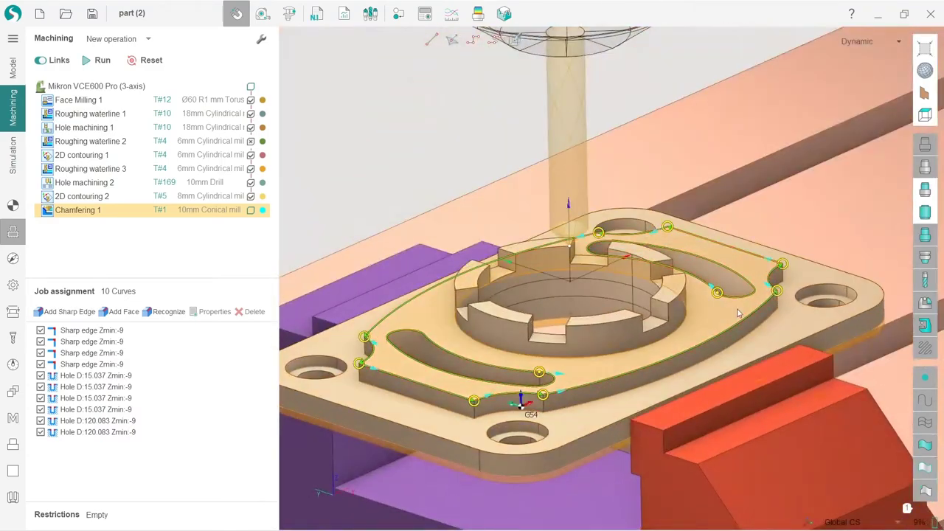
right_drag(737, 313, 683, 334)
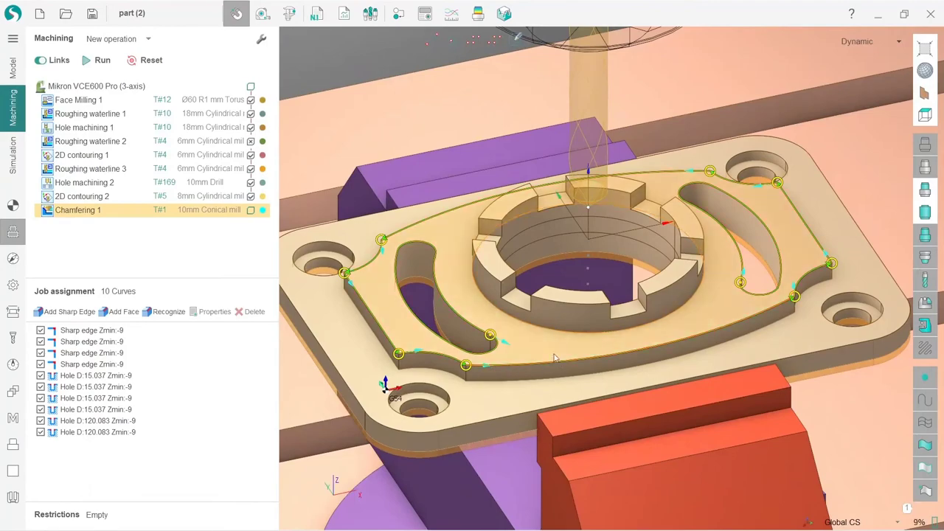
right_drag(482, 404, 519, 401)
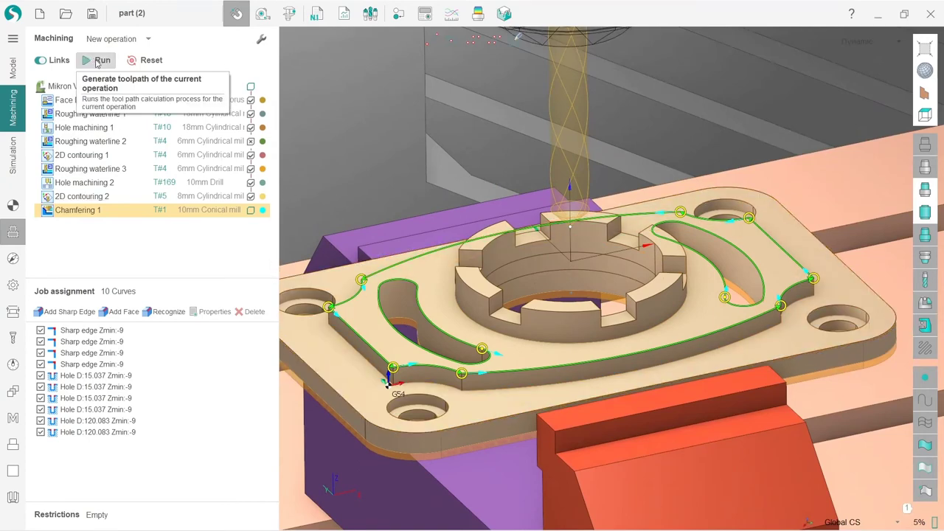
click(96, 63)
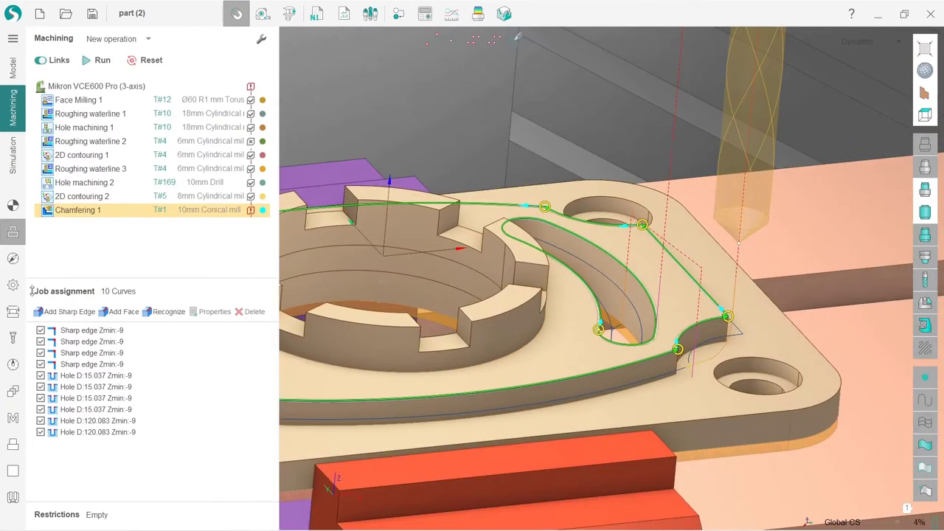
- Open the conical mill's tool parameters and hide the machine and fixtures for a clear front view of the tip
click(14, 341)
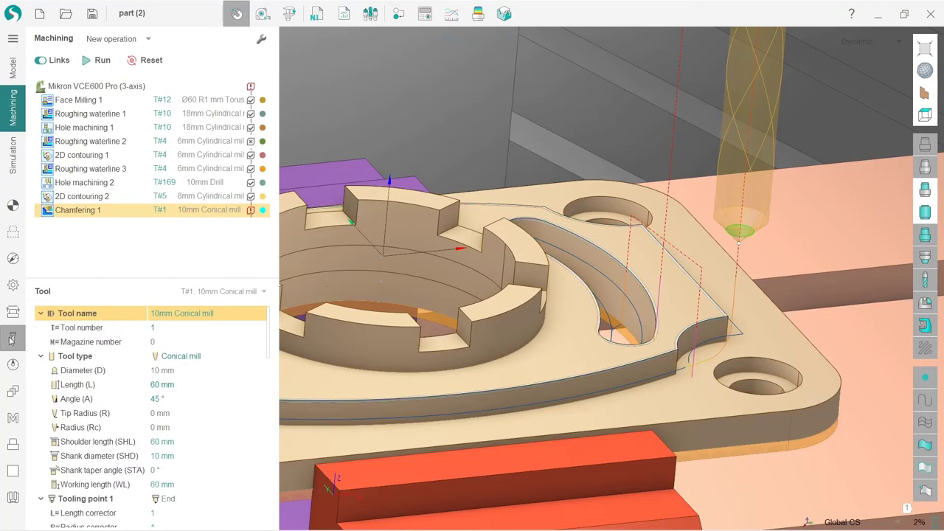
scroll(715, 247, up, 6)
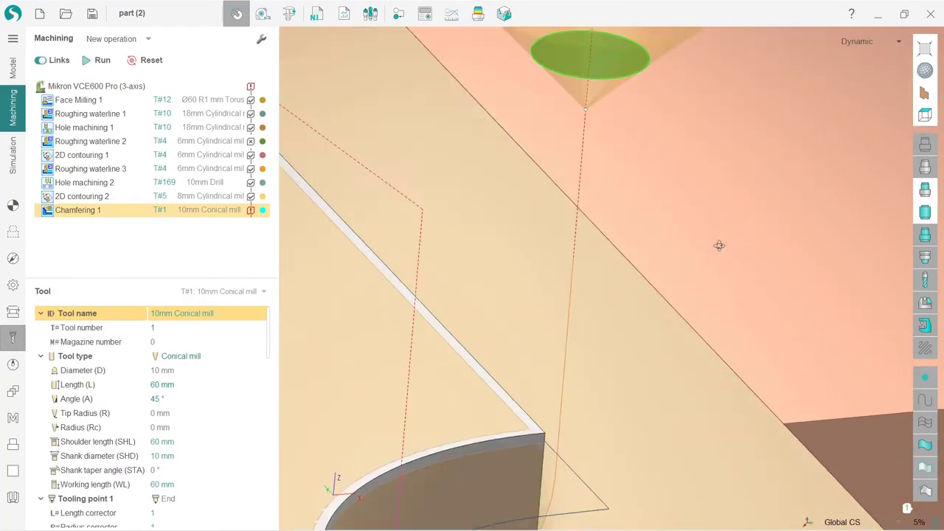
scroll(715, 248, up, 1)
scroll(795, 349, down, 5)
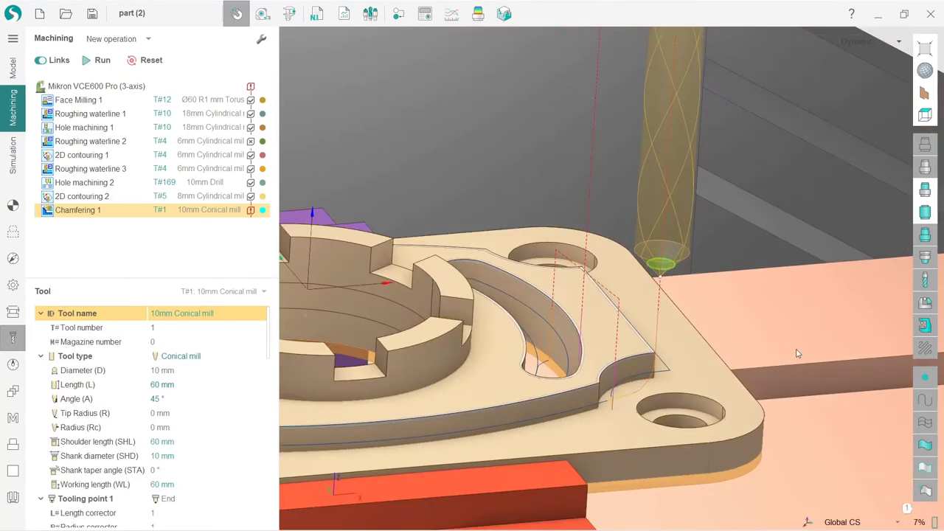
click(930, 331)
click(926, 305)
middle_drag(730, 310, 713, 319)
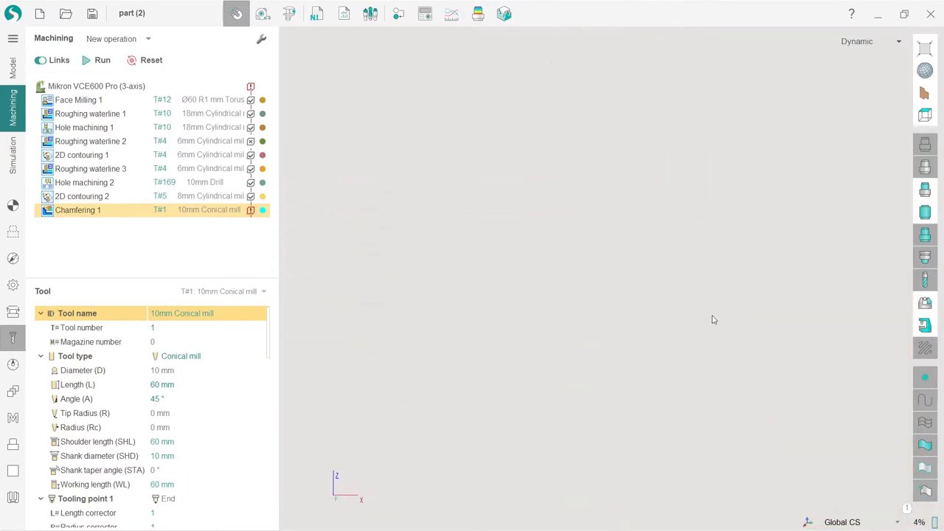
- Move the contact level on the conical mill's cutting cone down, closer to the tip
scroll(717, 375, down, 6)
scroll(648, 280, up, 10)
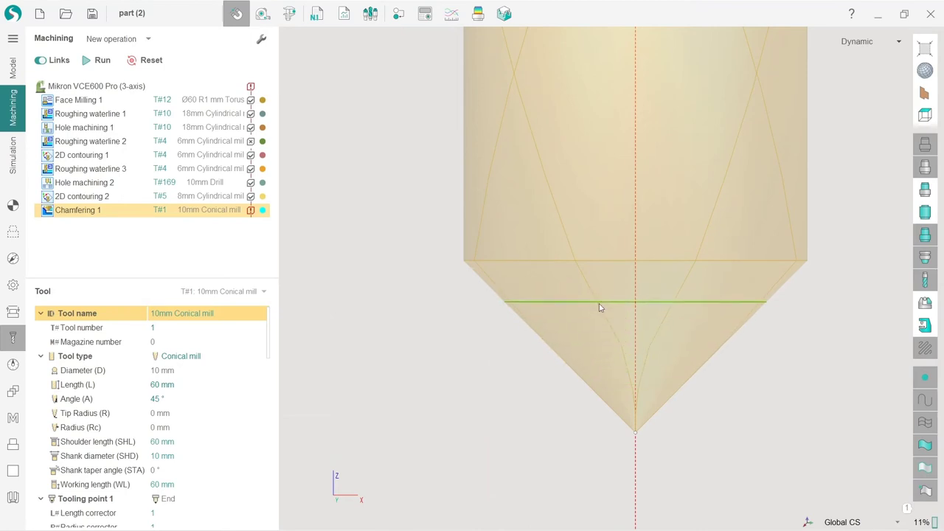
drag(608, 336, 608, 333)
scroll(519, 299, down, 5)
scroll(520, 301, down, 6)
scroll(550, 294, up, 10)
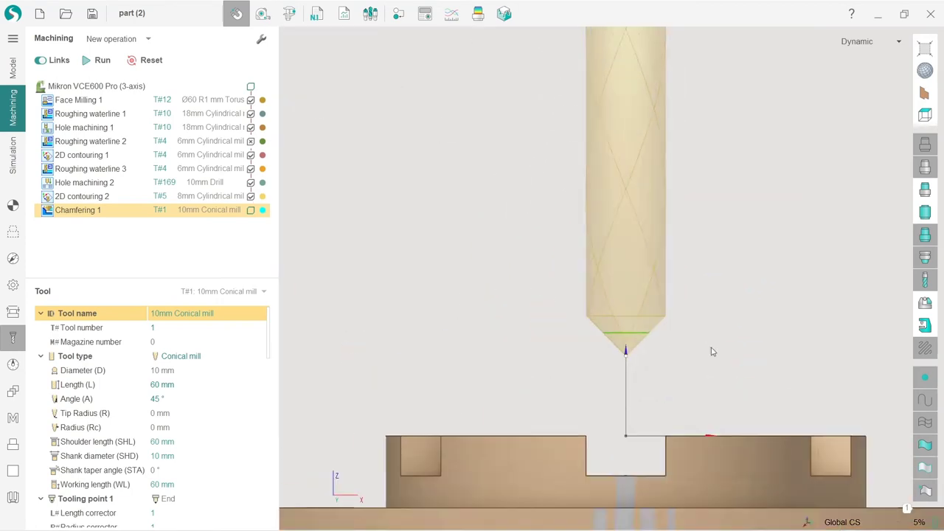
scroll(619, 335, up, 5)
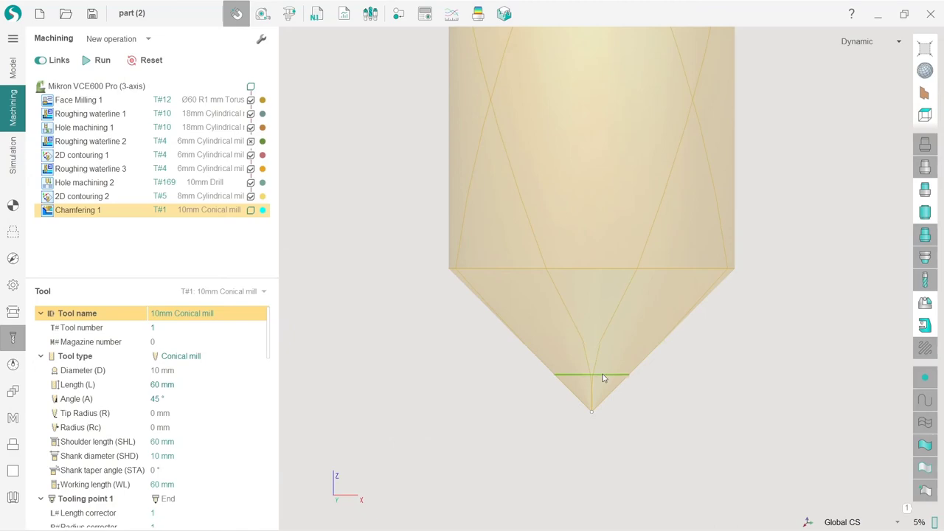
- Recalculate the Chamfering 1 toolpath and examine its path around the curved slot
click(101, 60)
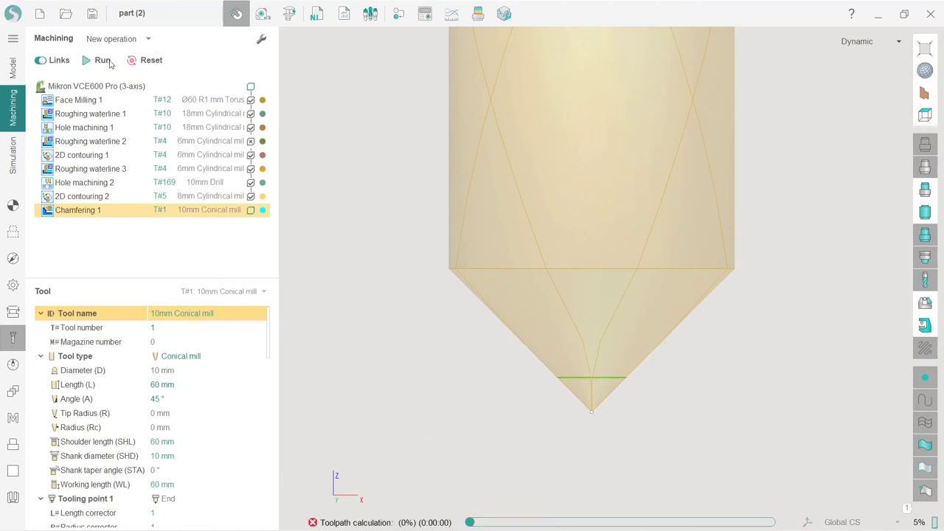
scroll(447, 345, up, 4)
middle_drag(447, 345, 632, 343)
right_drag(631, 343, 470, 375)
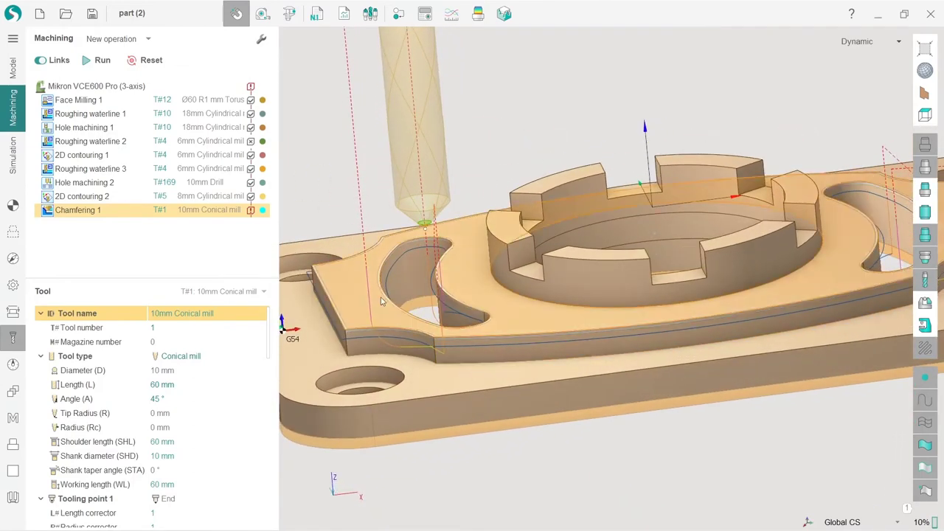
- Reset the machining simulation to the start of Chamfering 1 and play it at a slightly higher movement speed
click(14, 156)
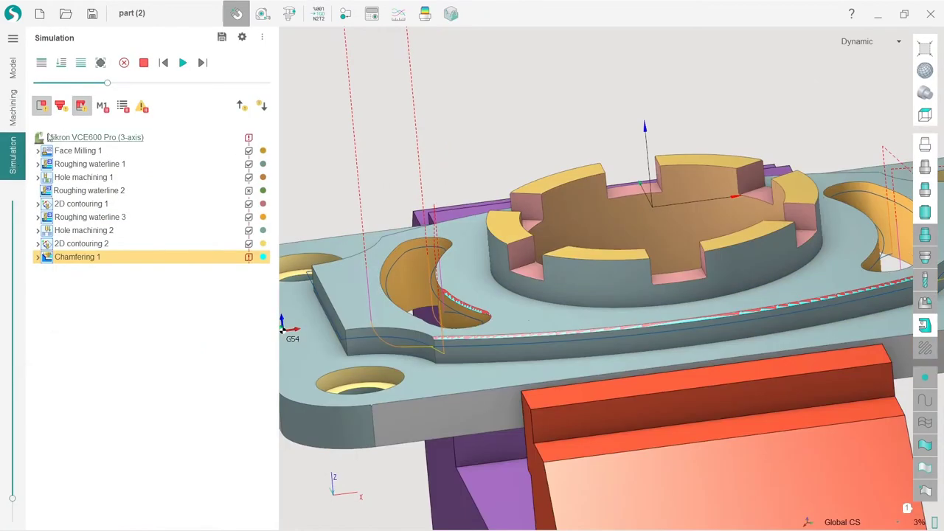
click(125, 63)
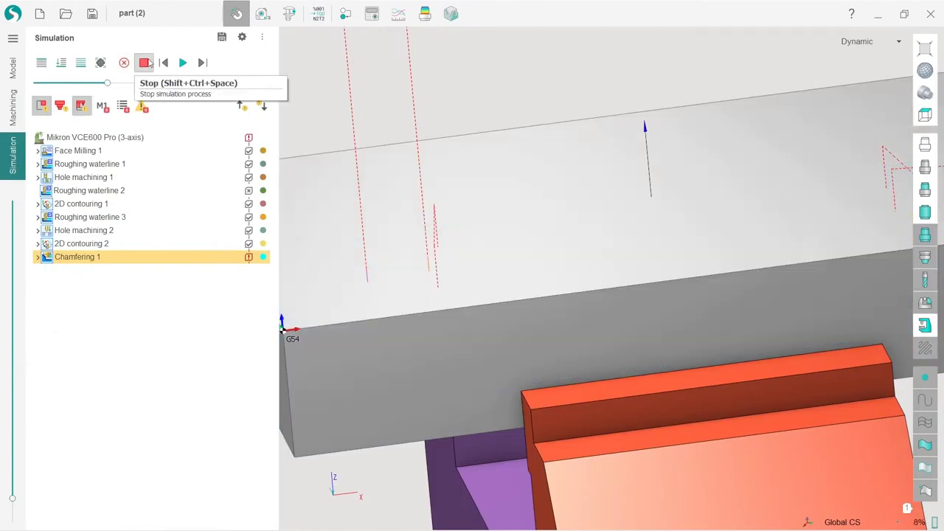
click(62, 63)
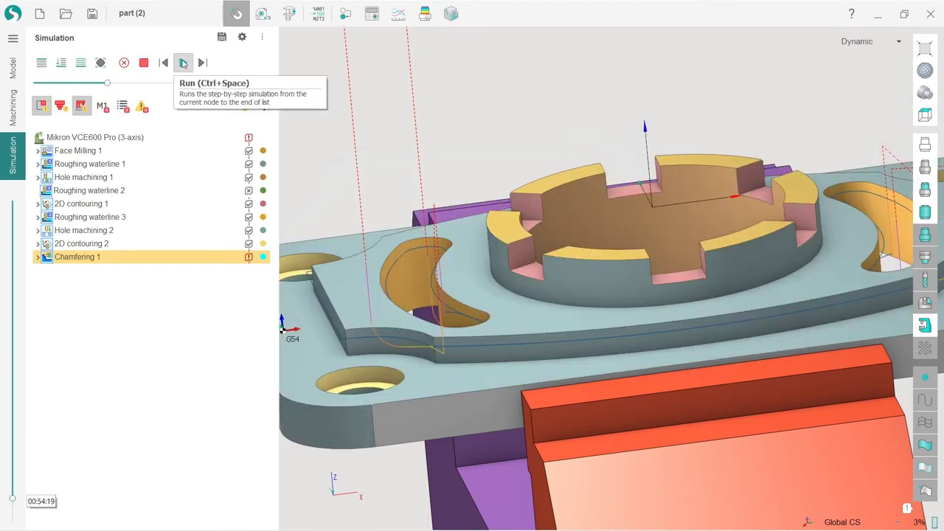
click(183, 63)
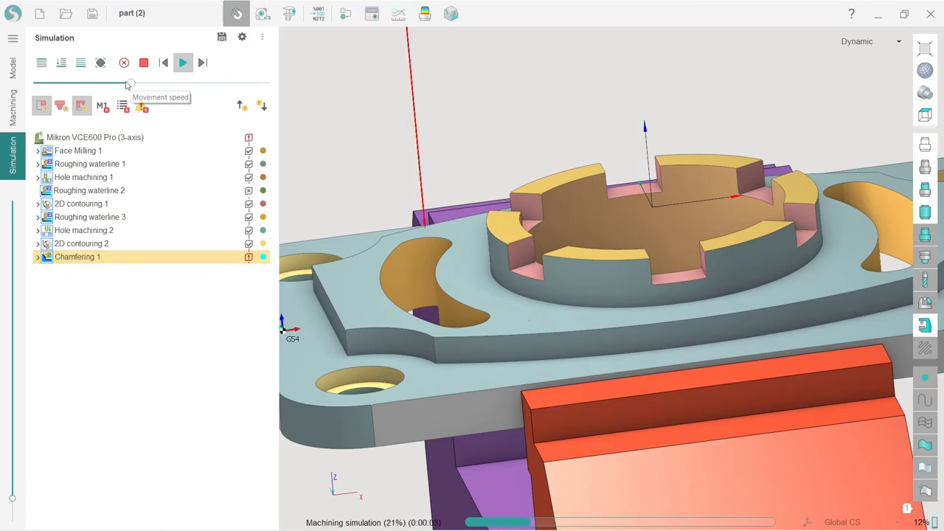
mouse_move(122, 85)
mouse_down()
mouse_move(170, 87)
mouse_move(110, 85)
mouse_move(119, 86)
mouse_up()
- Examine up close where the conical mill's contact level meets the curved slot's edge during the simulation
scroll(454, 277, up, 5)
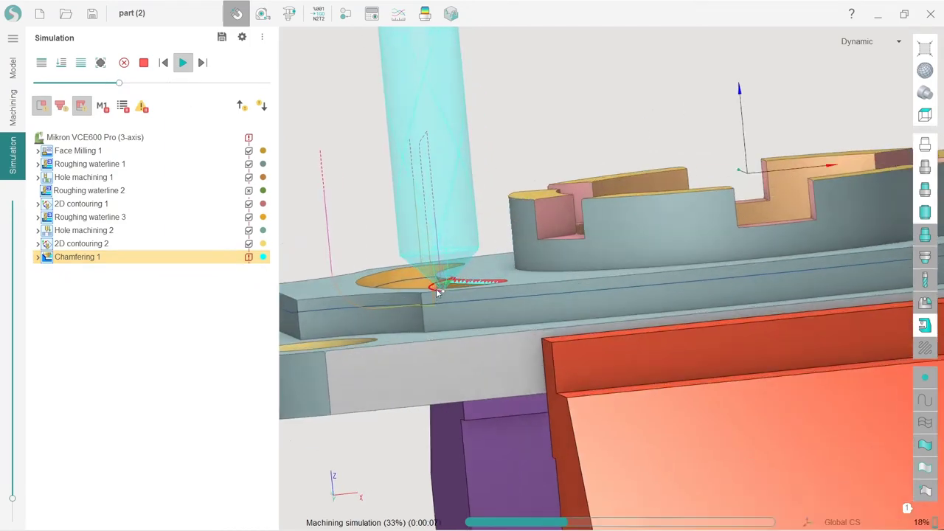
middle_drag(454, 276, 361, 253)
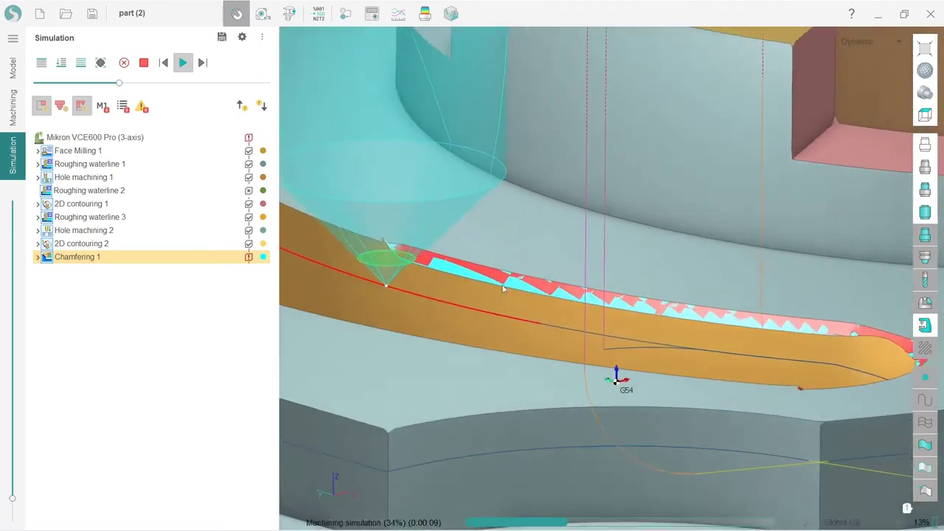
scroll(511, 261, down, 5)
scroll(427, 242, up, 5)
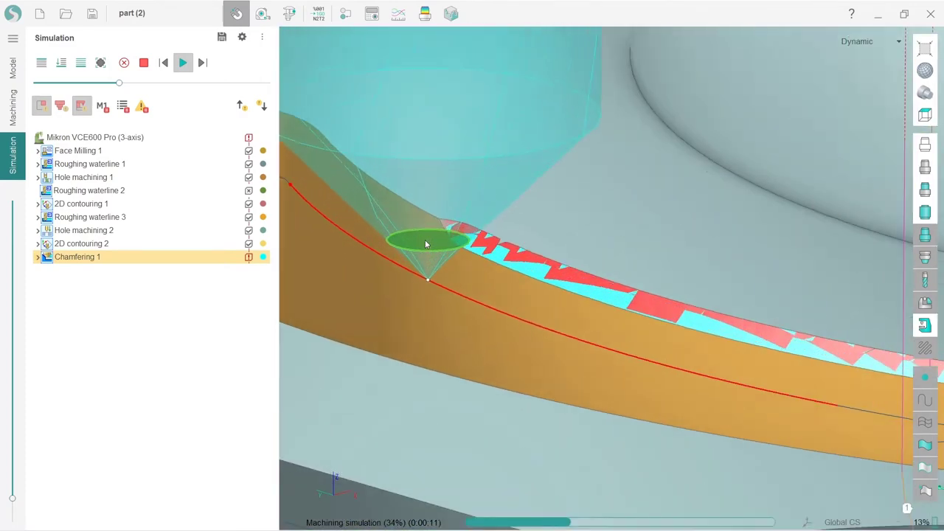
scroll(422, 237, down, 5)
- Return to the machining setup and move the conical mill's contact level up the cone, farther from the tip
click(14, 122)
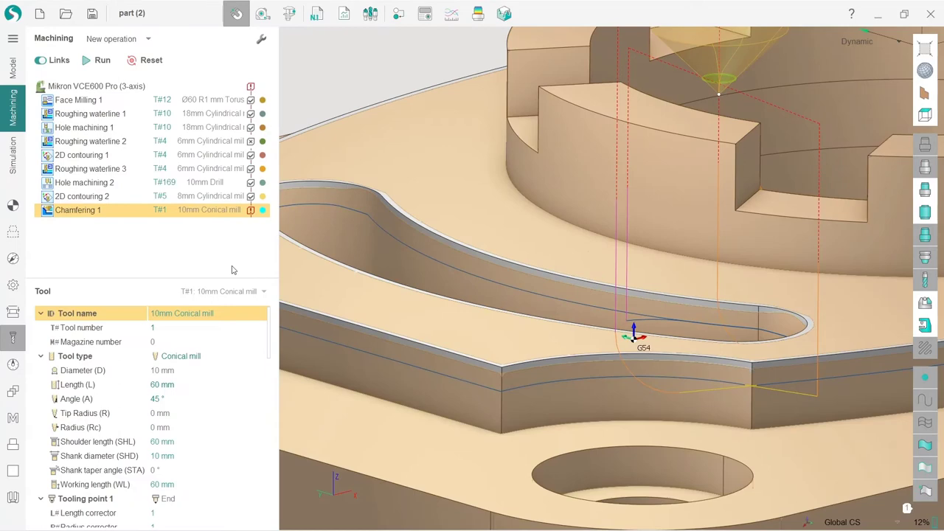
scroll(506, 304, down, 3)
middle_drag(507, 304, 577, 254)
scroll(579, 259, down, 3)
scroll(440, 214, up, 8)
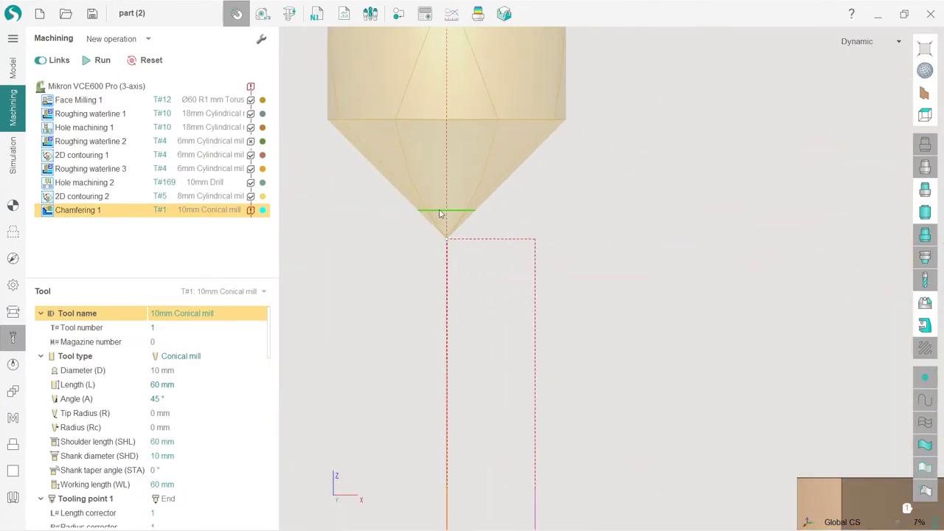
click(439, 174)
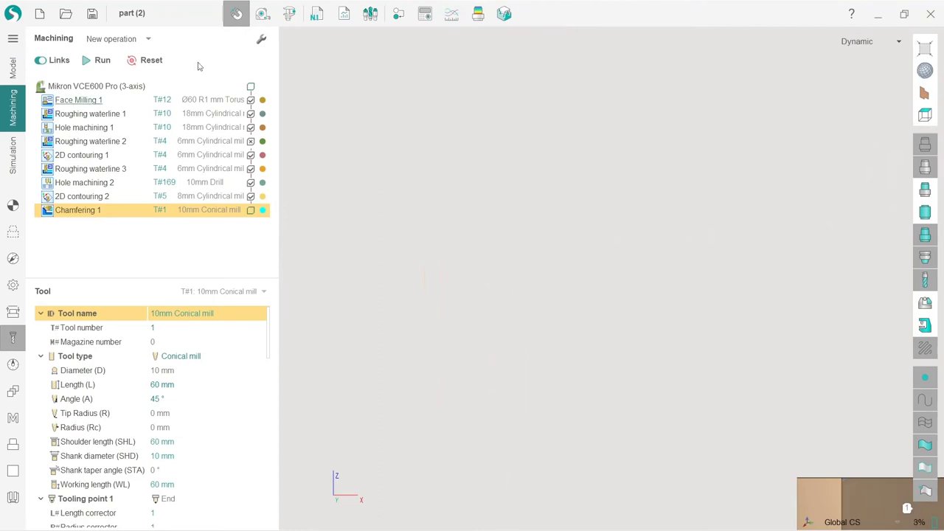
- Recalculate the Chamfering 1 toolpath, then inspect its status details and its path around the curved slot
click(102, 60)
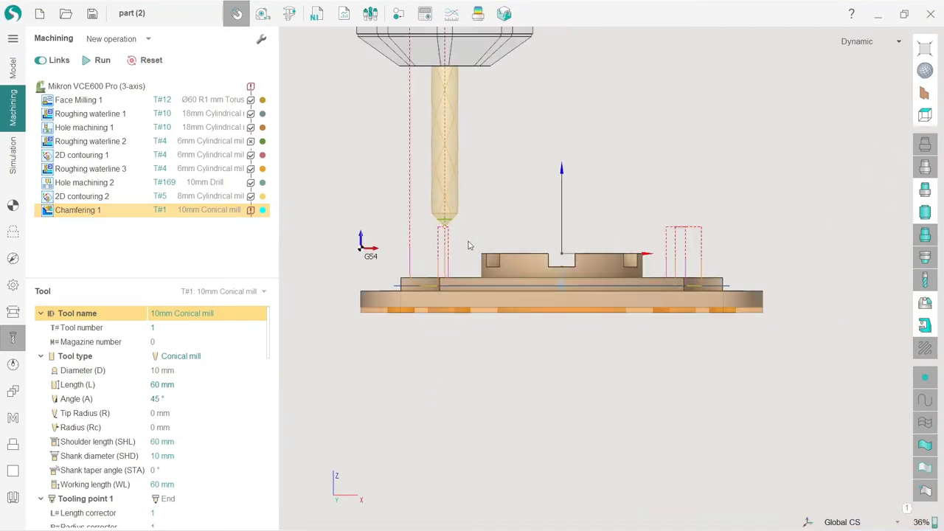
middle_drag(423, 278, 507, 322)
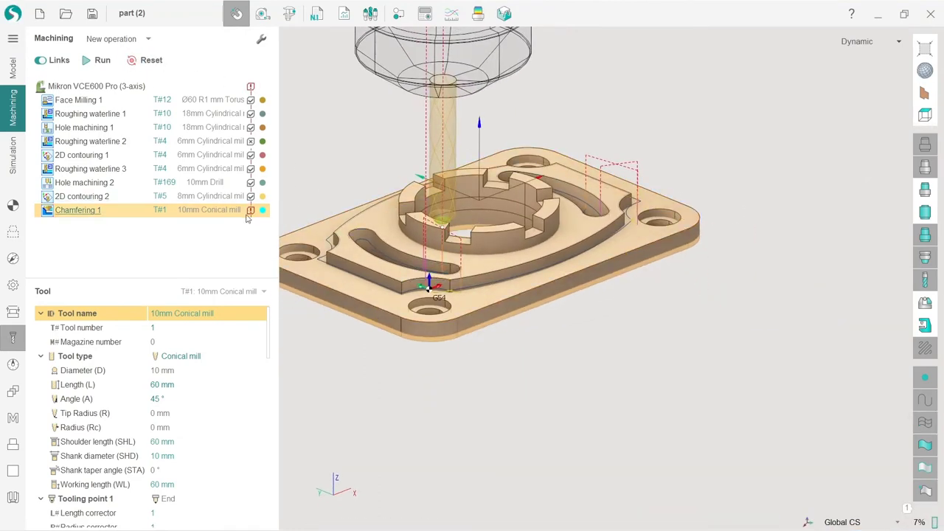
mouse_move(251, 213)
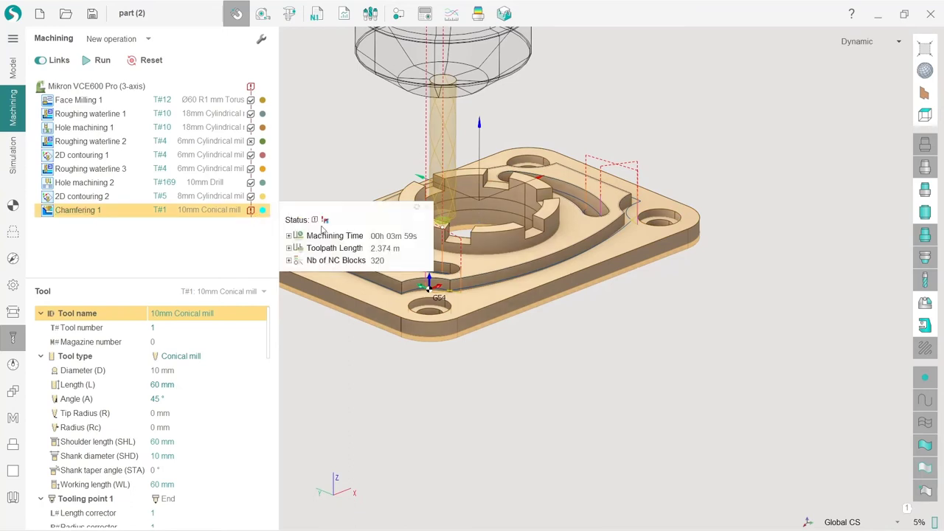
mouse_move(326, 221)
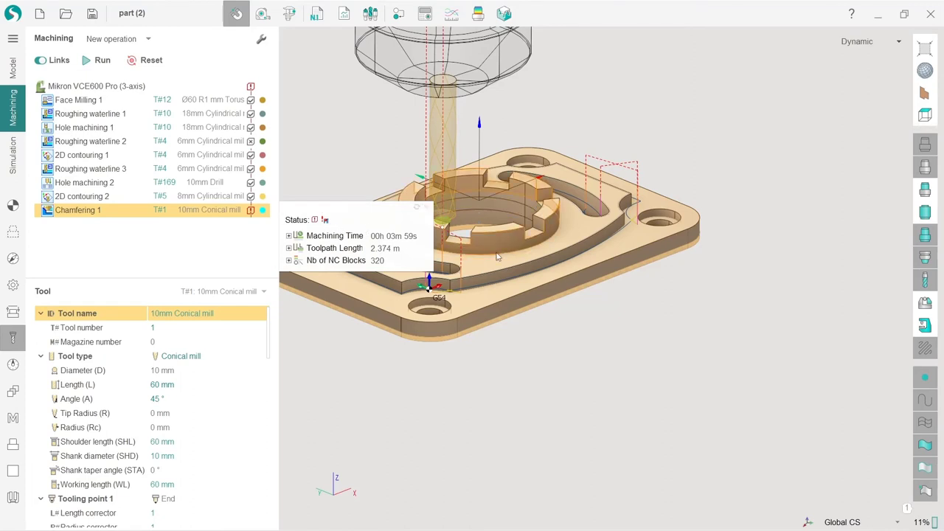
click(424, 209)
scroll(368, 273, down, 5)
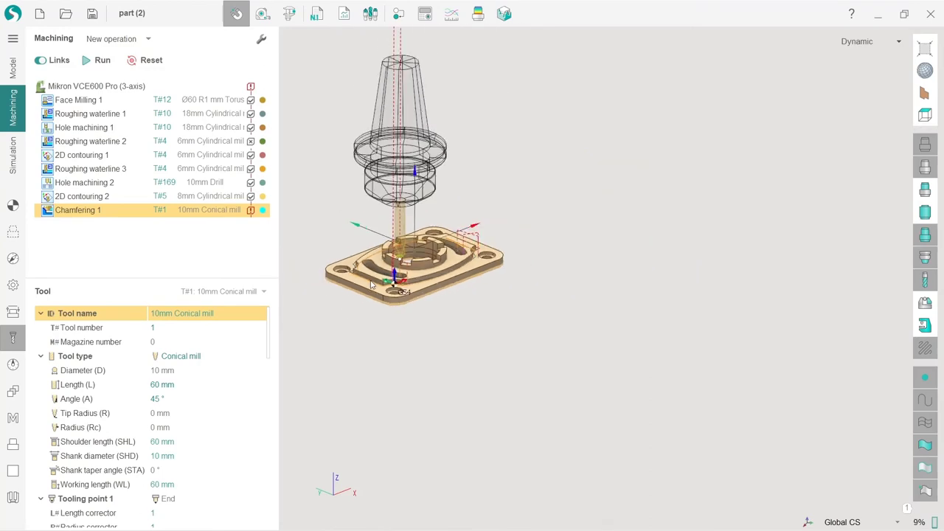
scroll(367, 271, up, 9)
middle_drag(367, 273, 414, 293)
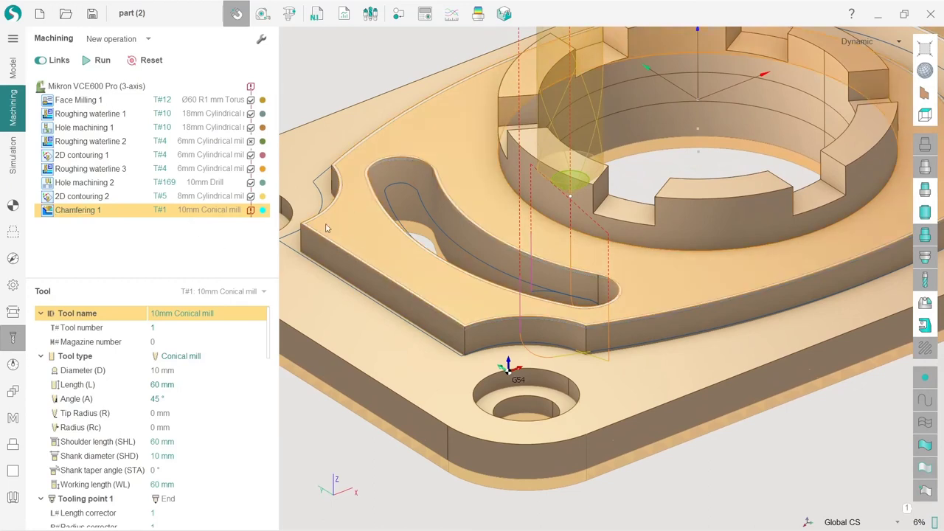
drag(170, 280, 175, 268)
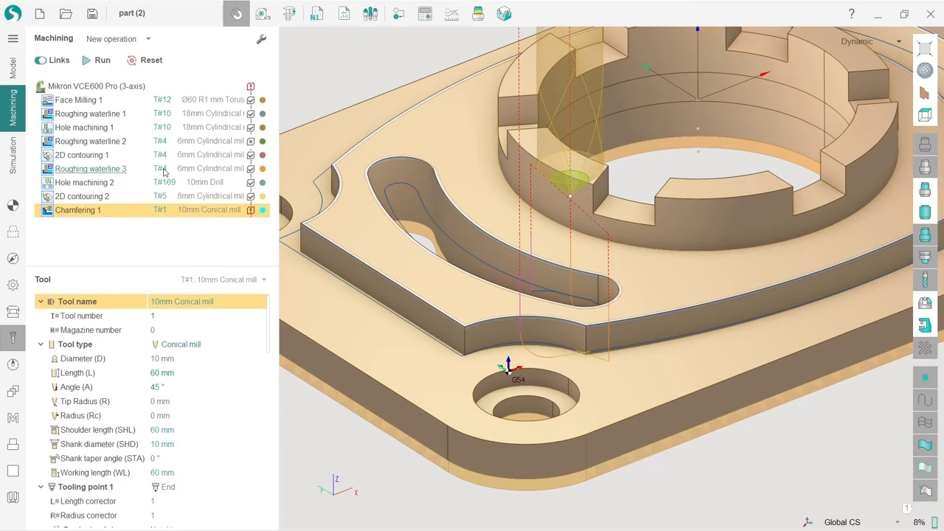
- Reset the machining simulation, fast-simulate up to Chamfering 1 and play the chamfering operation
click(13, 155)
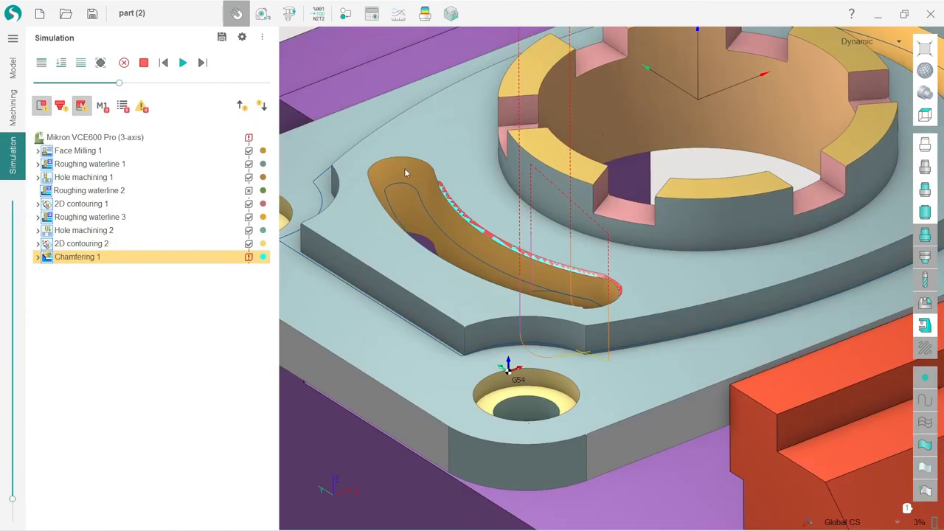
click(122, 63)
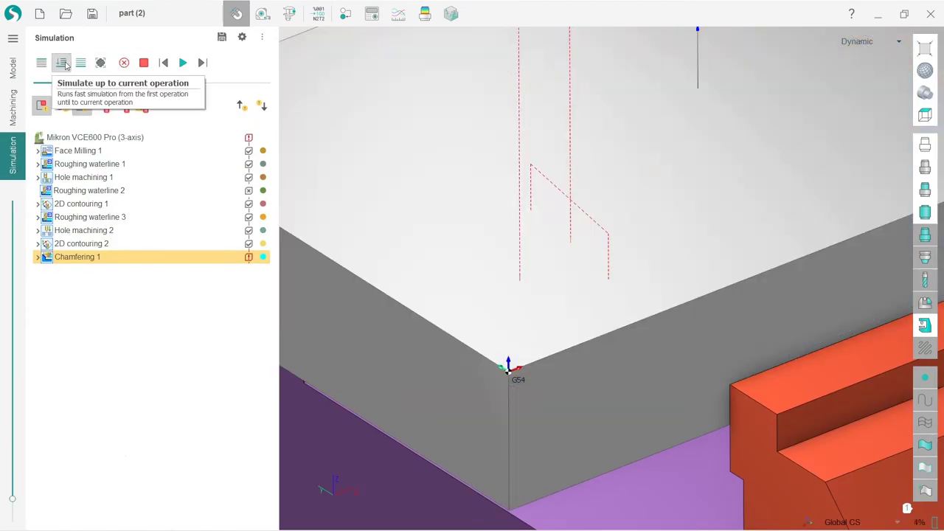
click(62, 63)
click(179, 69)
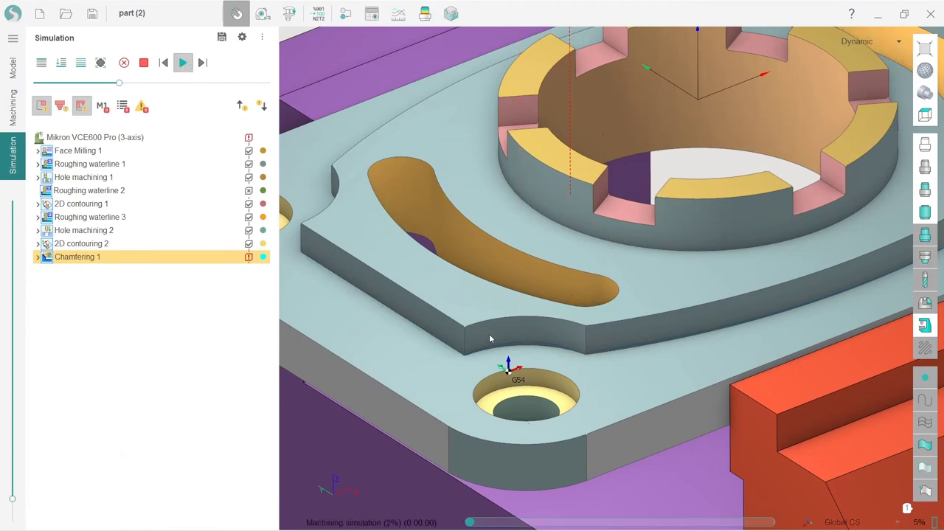
- Slow the simulation slightly and examine up close where the conical mill cuts along the curved slot's edge
middle_drag(489, 339, 495, 277)
scroll(489, 298, down, 5)
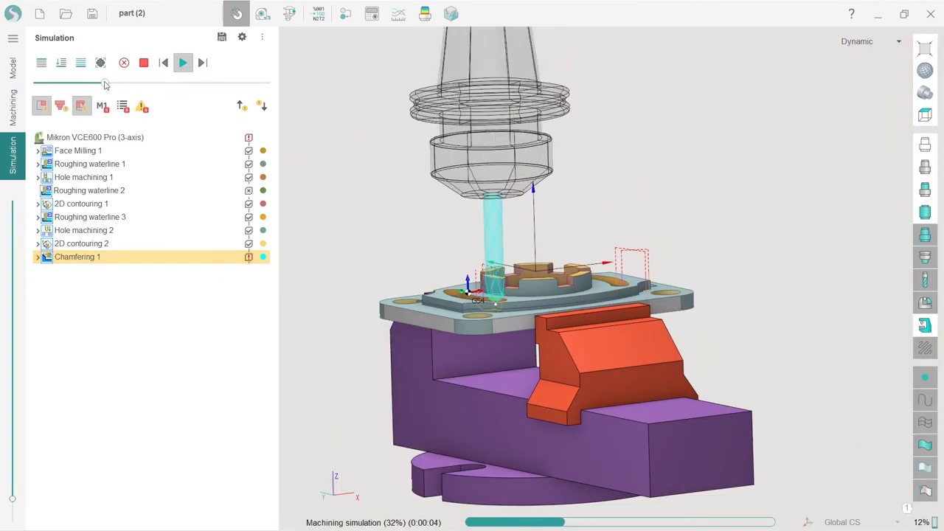
scroll(555, 326, up, 3)
scroll(472, 291, up, 5)
middle_drag(355, 273, 620, 284)
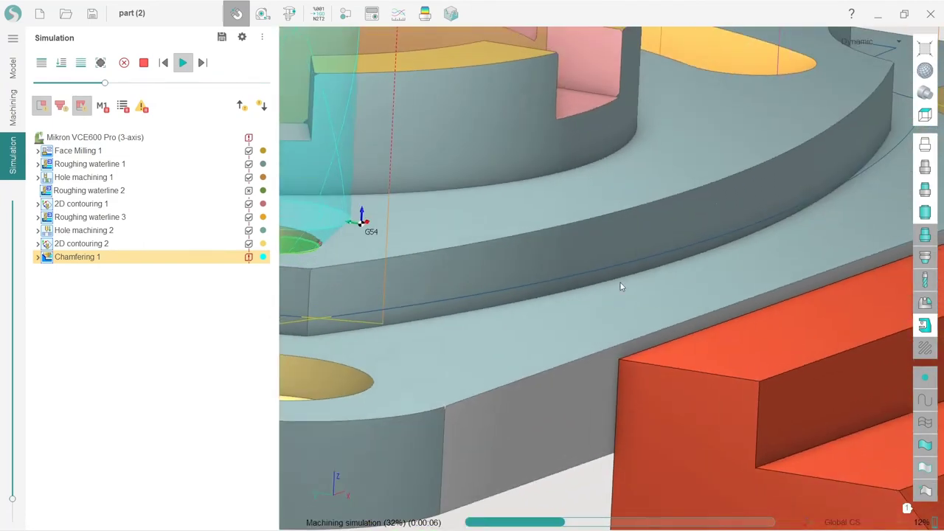
scroll(621, 284, down, 5)
scroll(532, 258, up, 2)
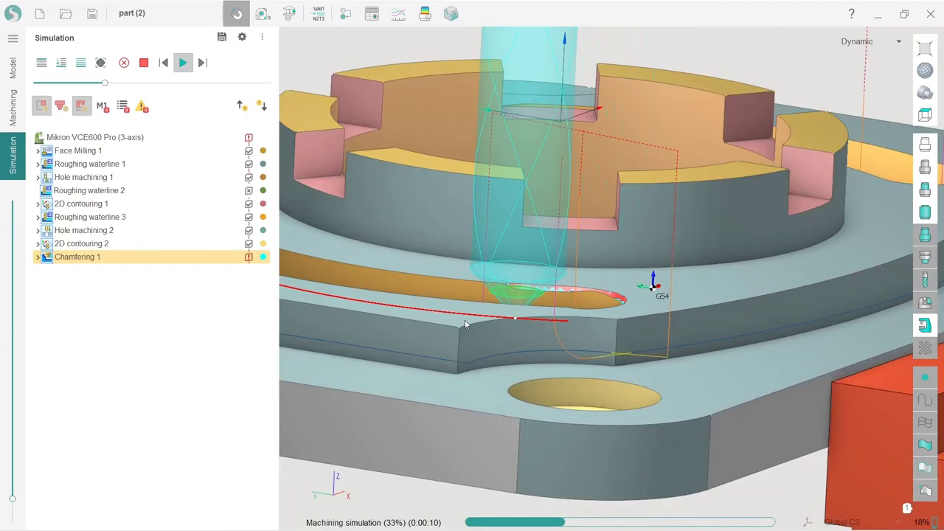
middle_drag(569, 308, 588, 324)
scroll(586, 405, down, 5)
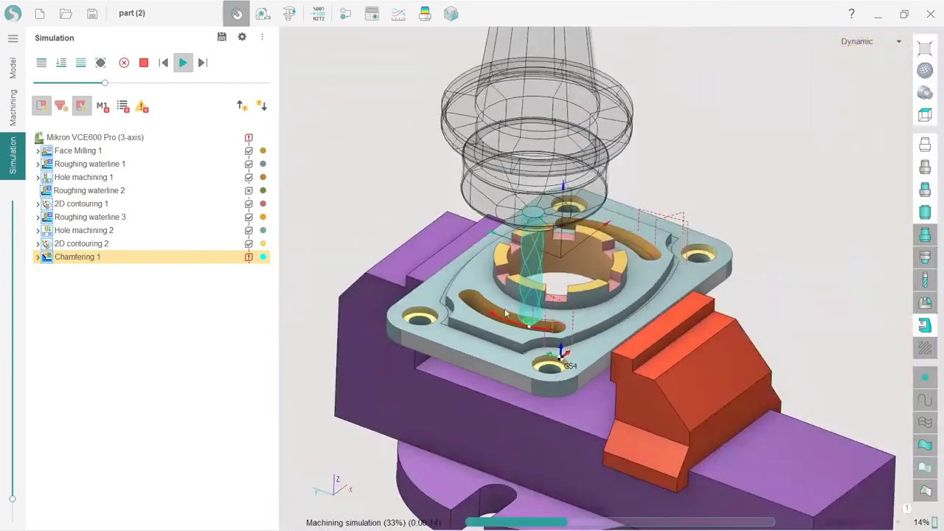
scroll(527, 334, up, 4)
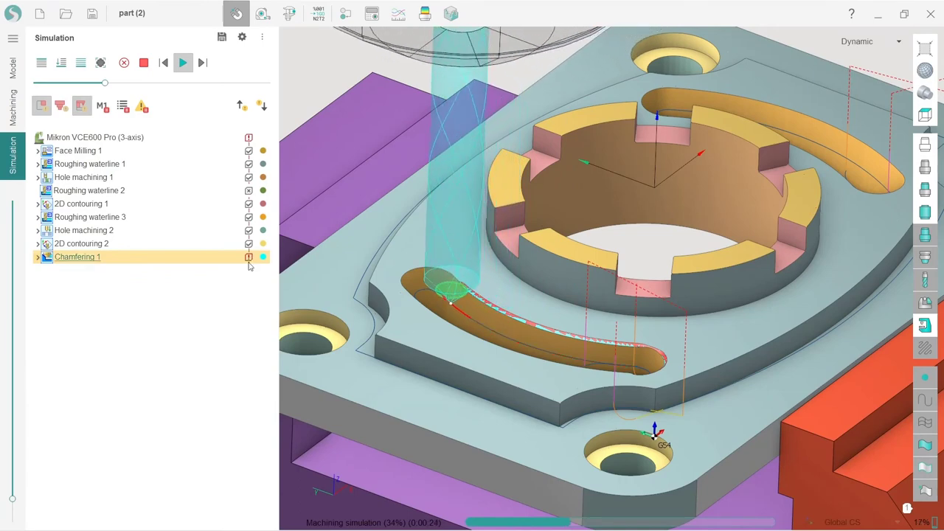
- Return to the machining setup, turn off Check for gouges for Chamfering 1, then reset and recalculate its toolpath
click(12, 106)
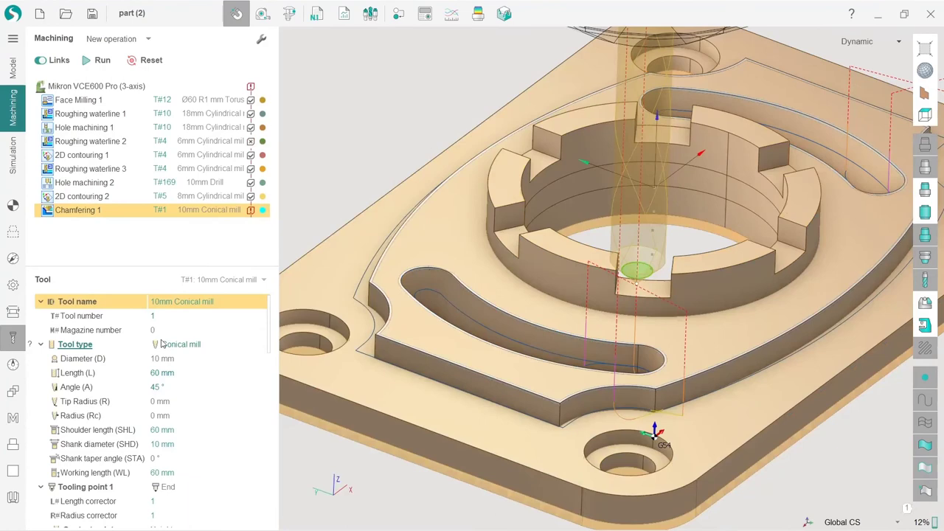
click(13, 285)
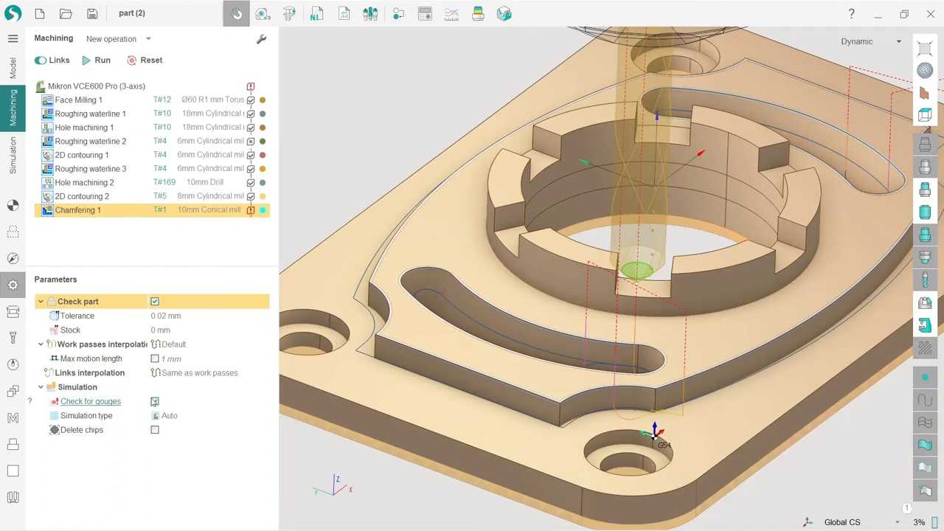
click(154, 402)
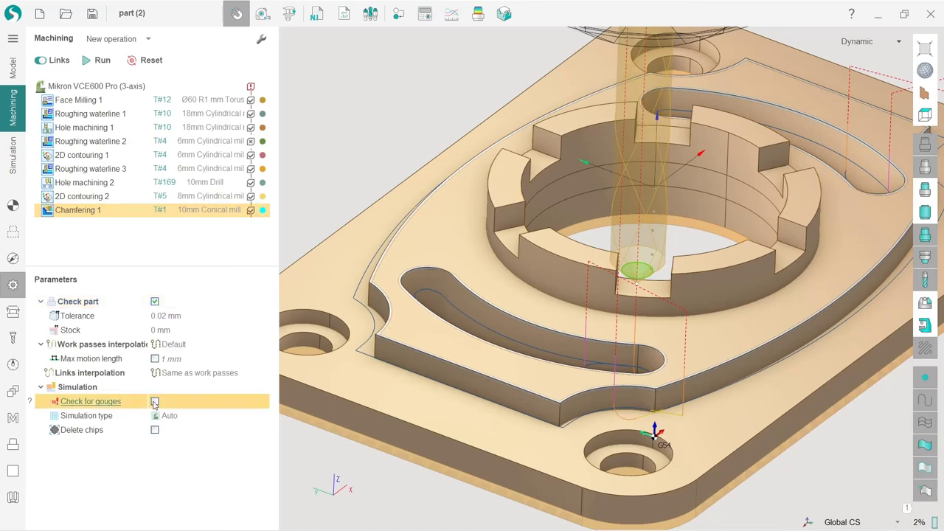
click(146, 60)
click(99, 60)
- Turn Check for gouges back on for Chamfering 1 and recalculate its toolpath
middle_drag(409, 398, 465, 372)
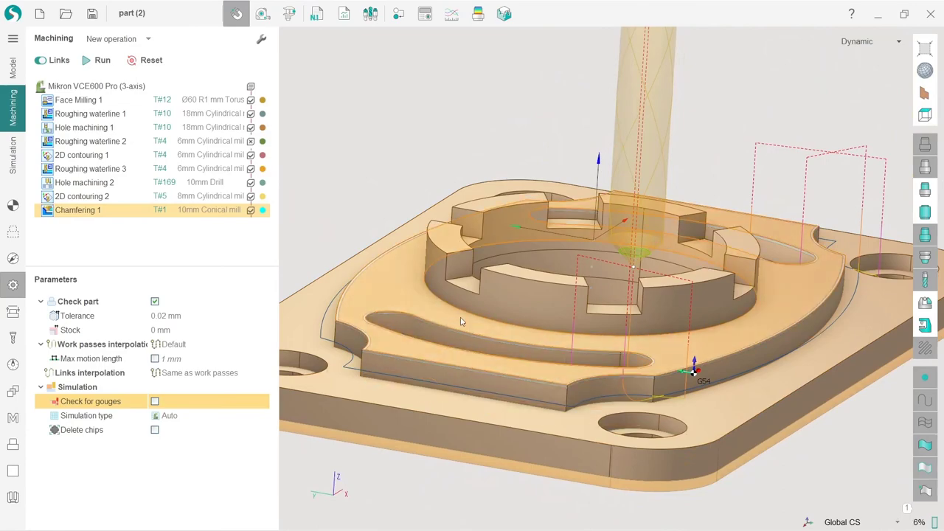
scroll(488, 342, down, 3)
scroll(668, 308, up, 3)
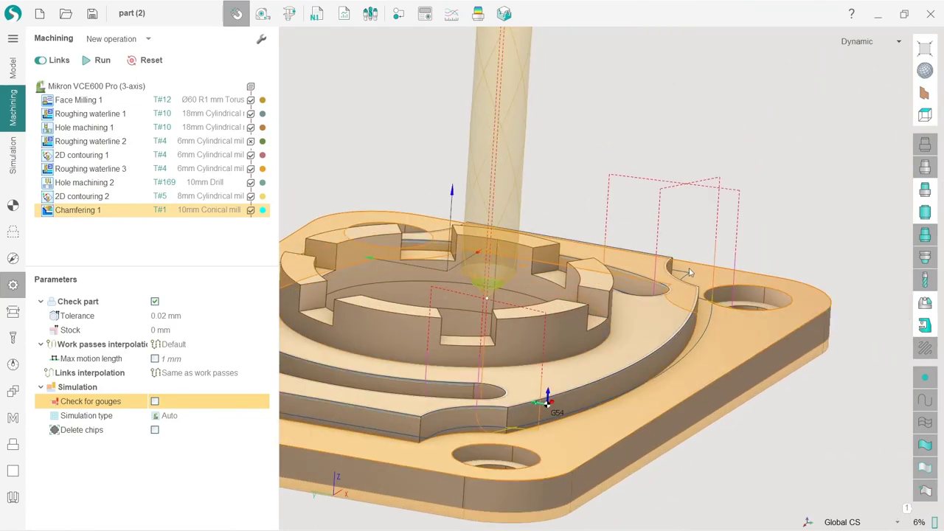
middle_drag(691, 274, 704, 298)
scroll(676, 284, down, 5)
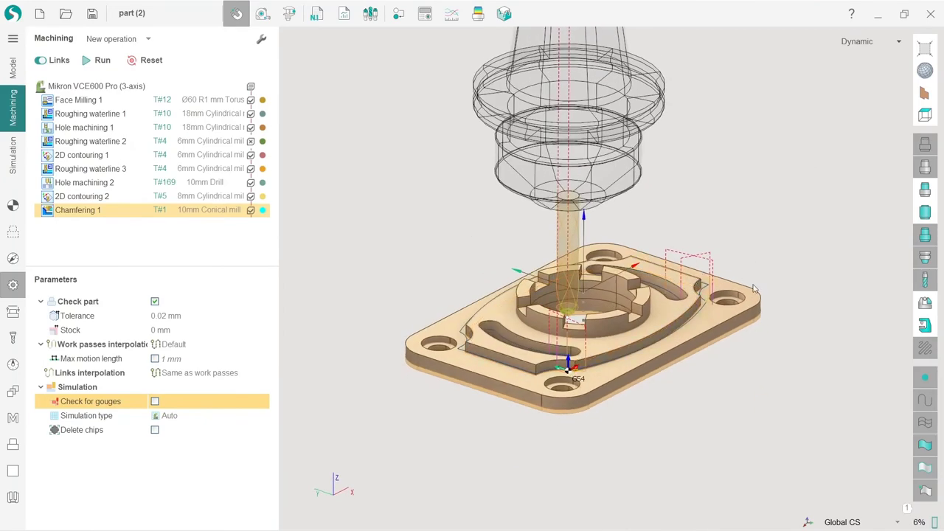
mouse_move(567, 376)
middle_down()
mouse_move(598, 369)
mouse_move(583, 344)
mouse_move(567, 368)
middle_up()
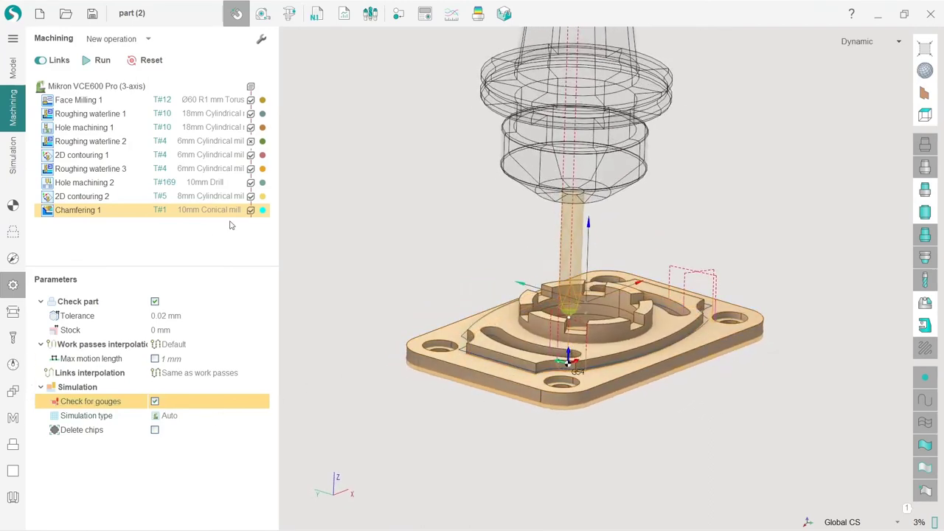
click(99, 61)
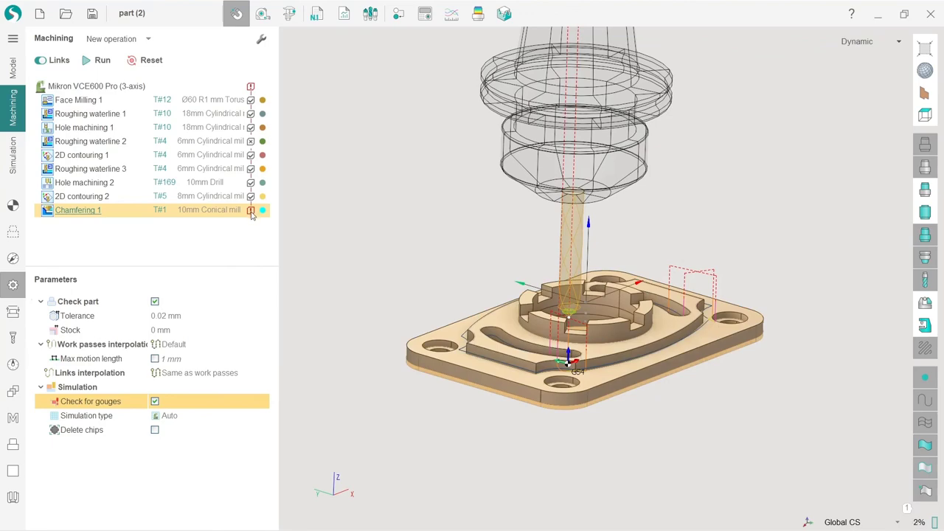
- Examine the recalculated chamfering path along the raised plate's corners and curved slots from several angles
scroll(369, 261, up, 10)
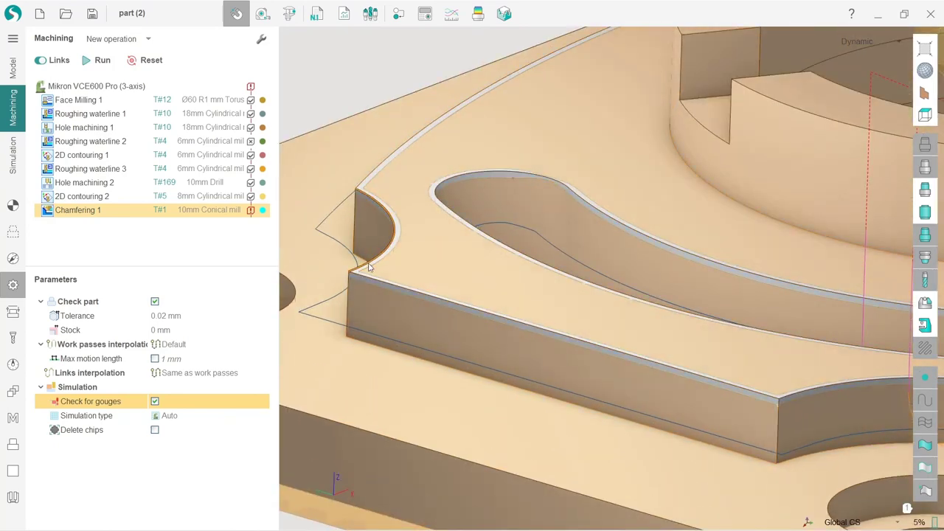
scroll(365, 266, down, 5)
scroll(511, 241, down, 3)
scroll(513, 241, up, 2)
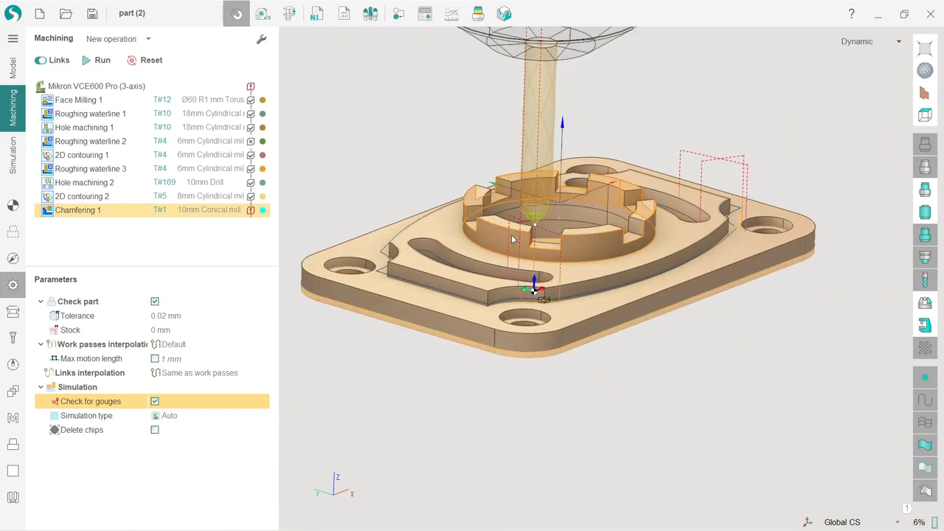
middle_drag(479, 283, 520, 350)
scroll(525, 358, down, 5)
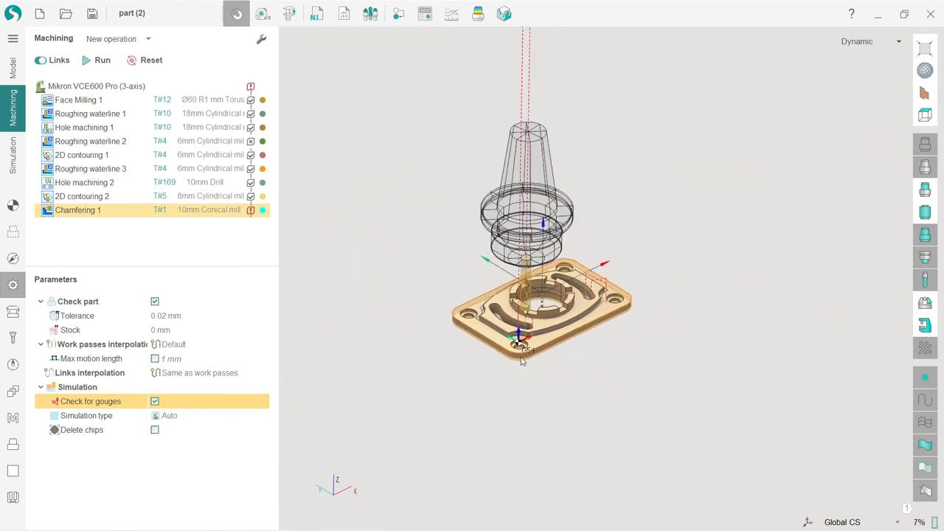
scroll(534, 303, up, 6)
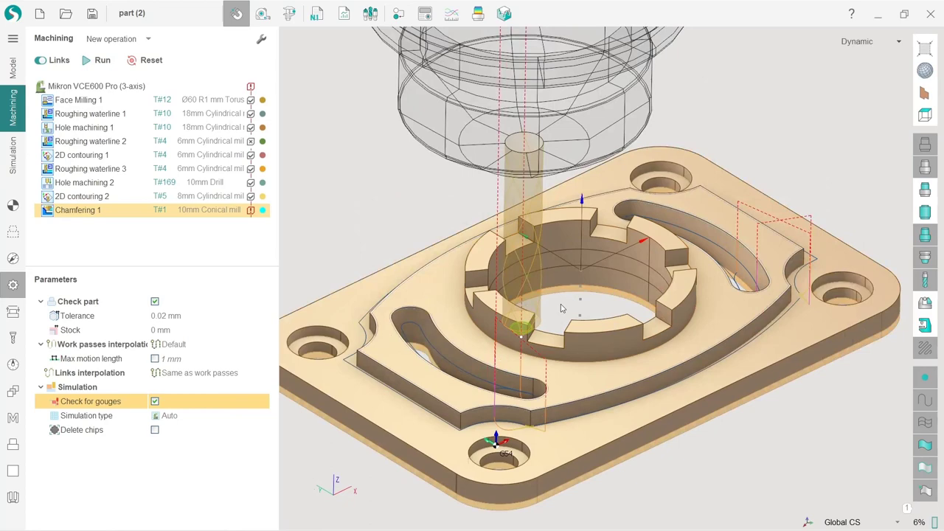
right_drag(560, 308, 587, 328)
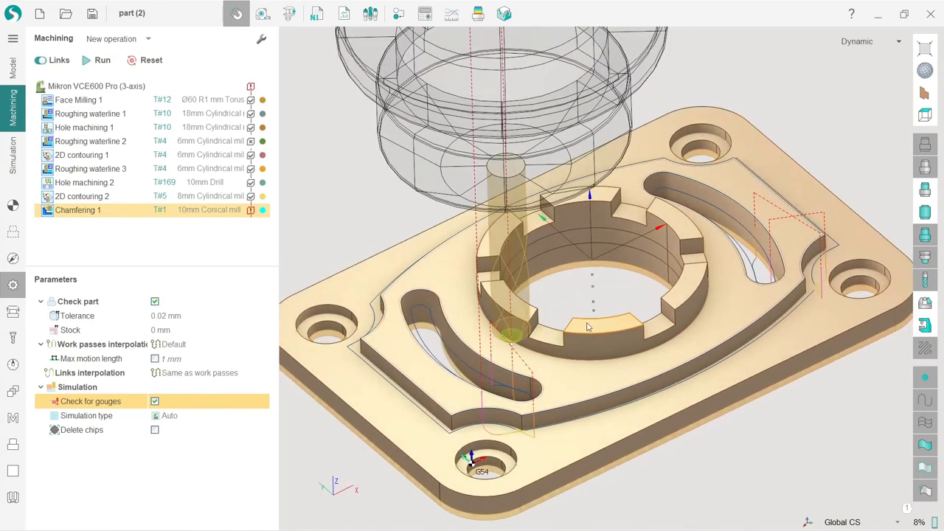